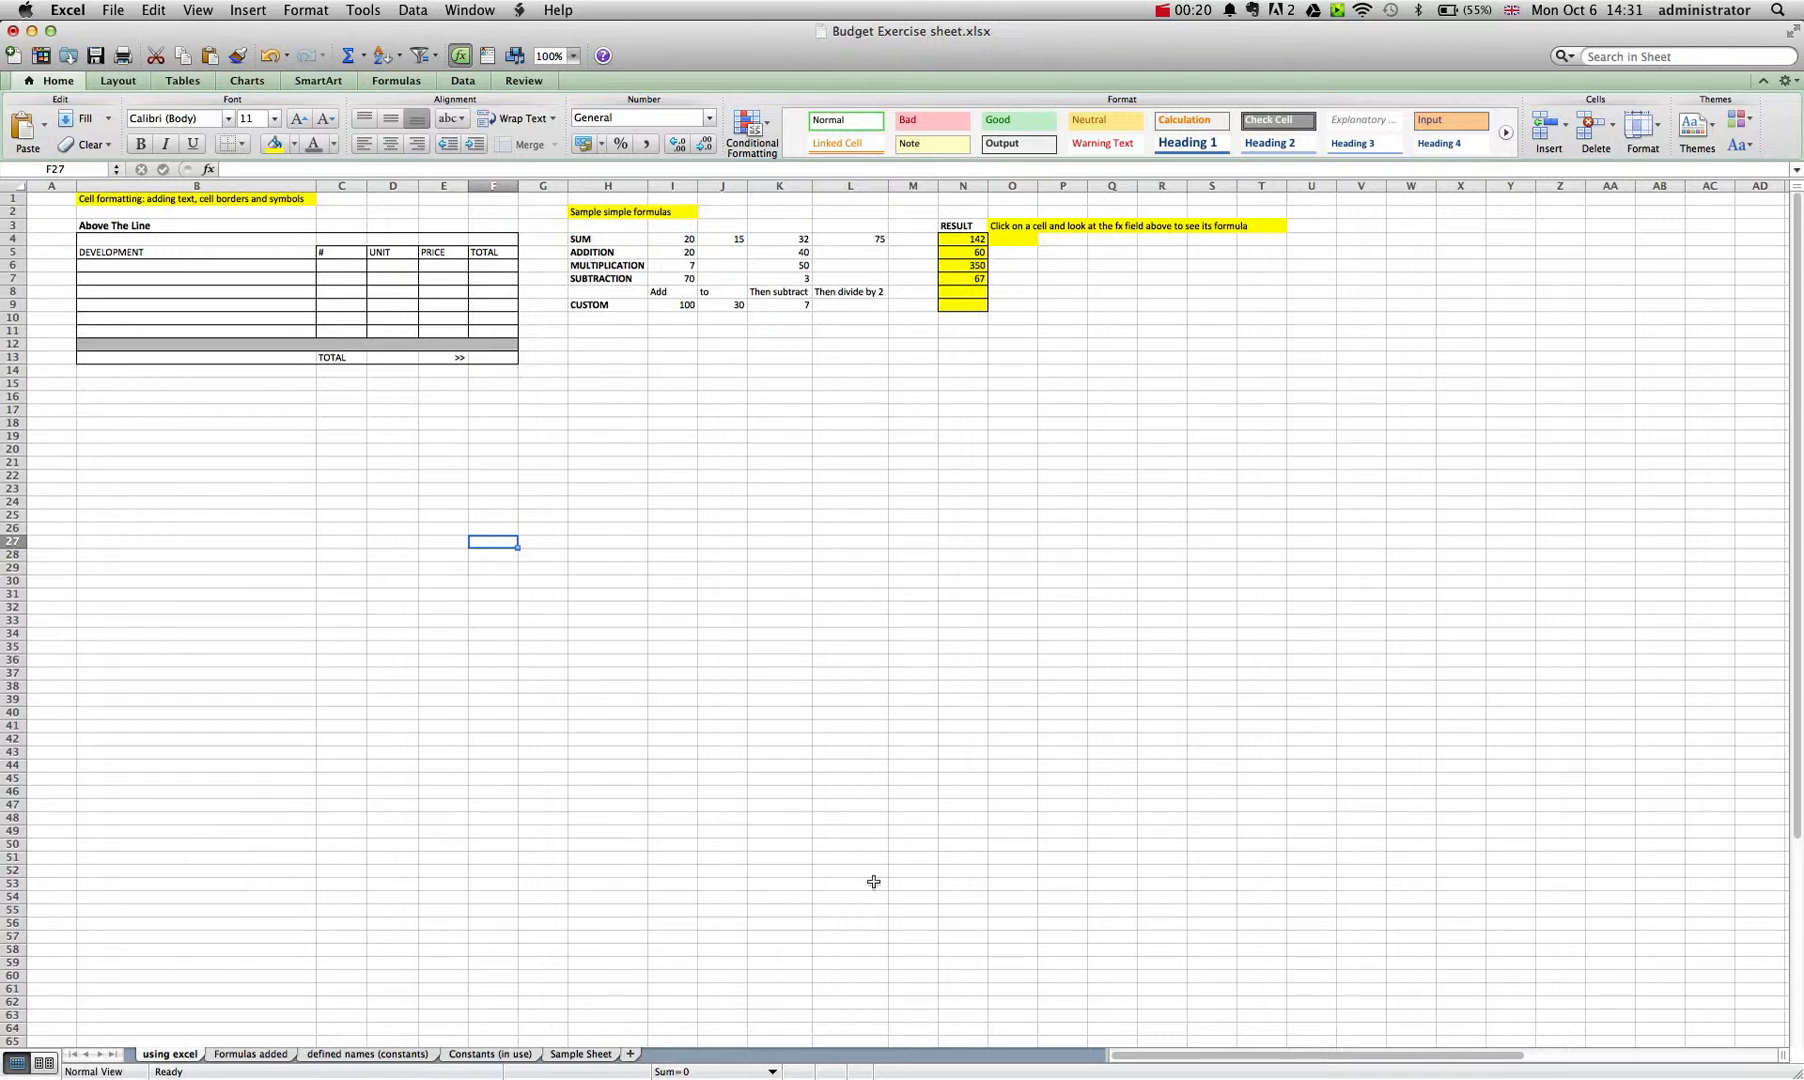
Examine the Sample Sheet's script writers quantity, price and total, the overall cost total formula and the Days Shooting constant.
click(579, 1054)
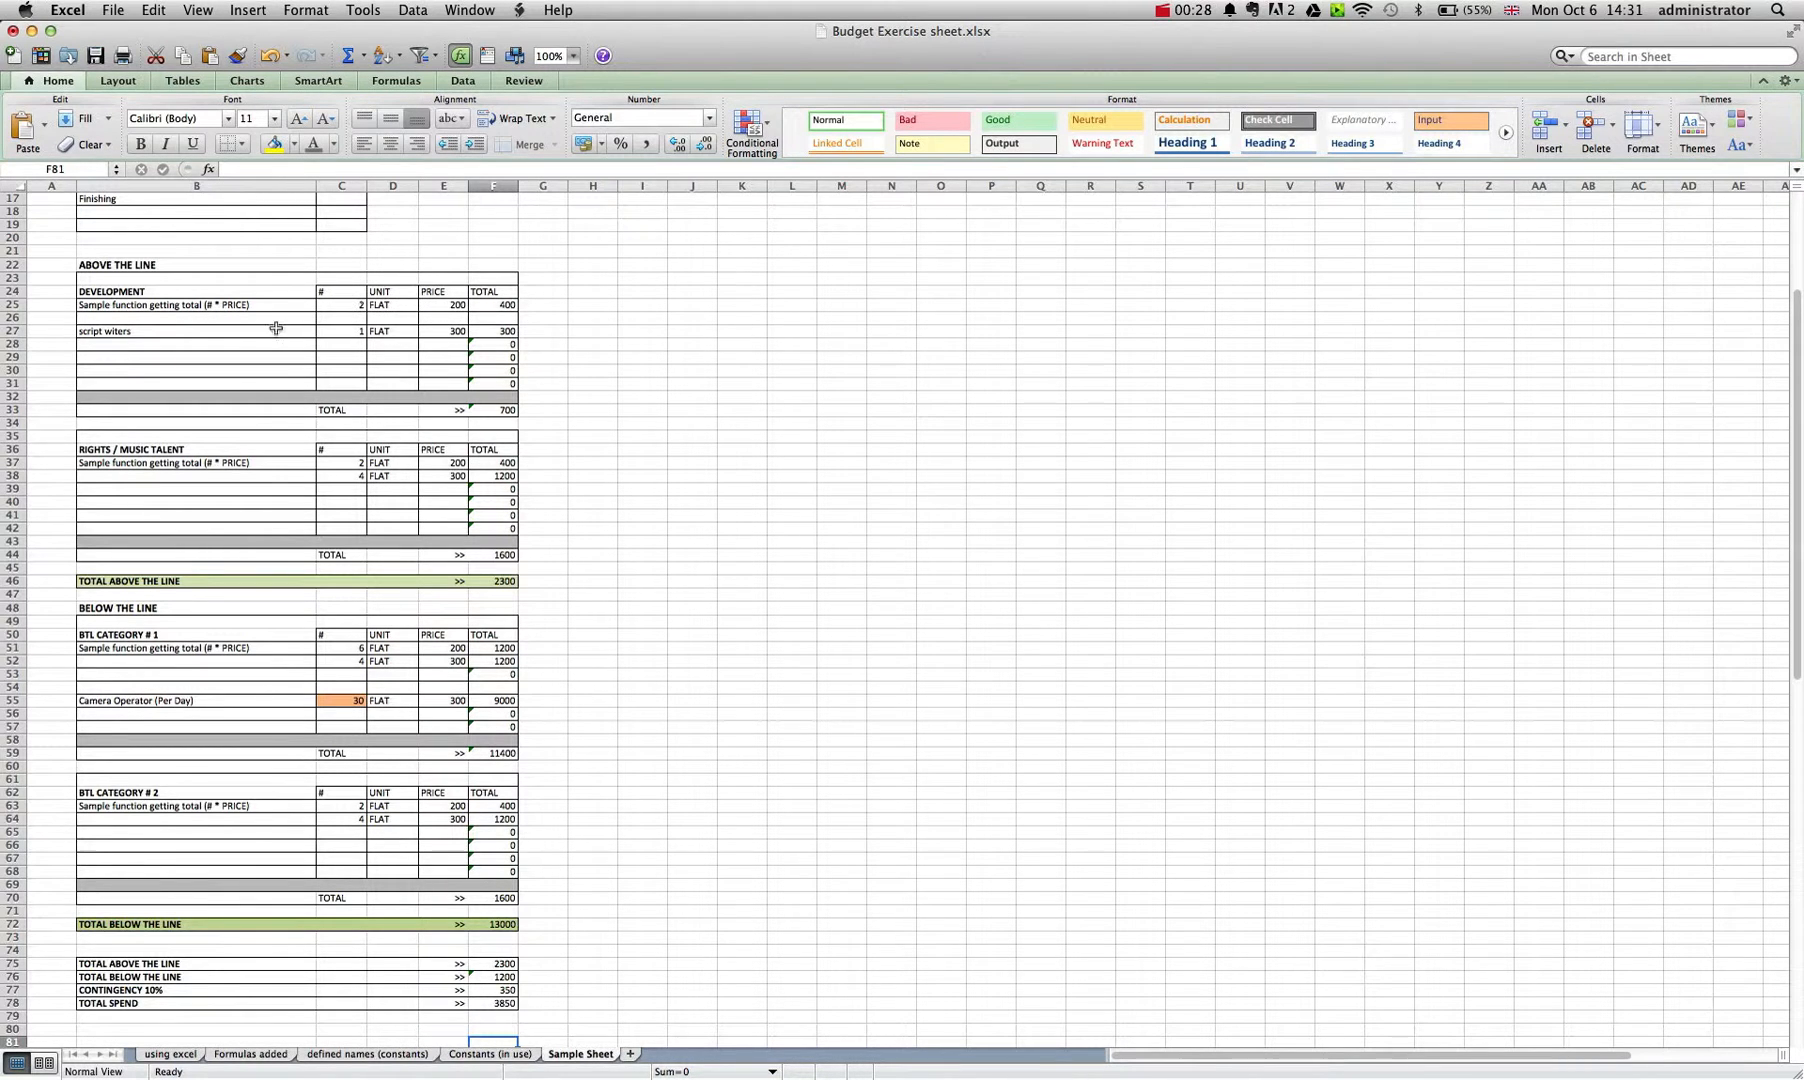
click(340, 333)
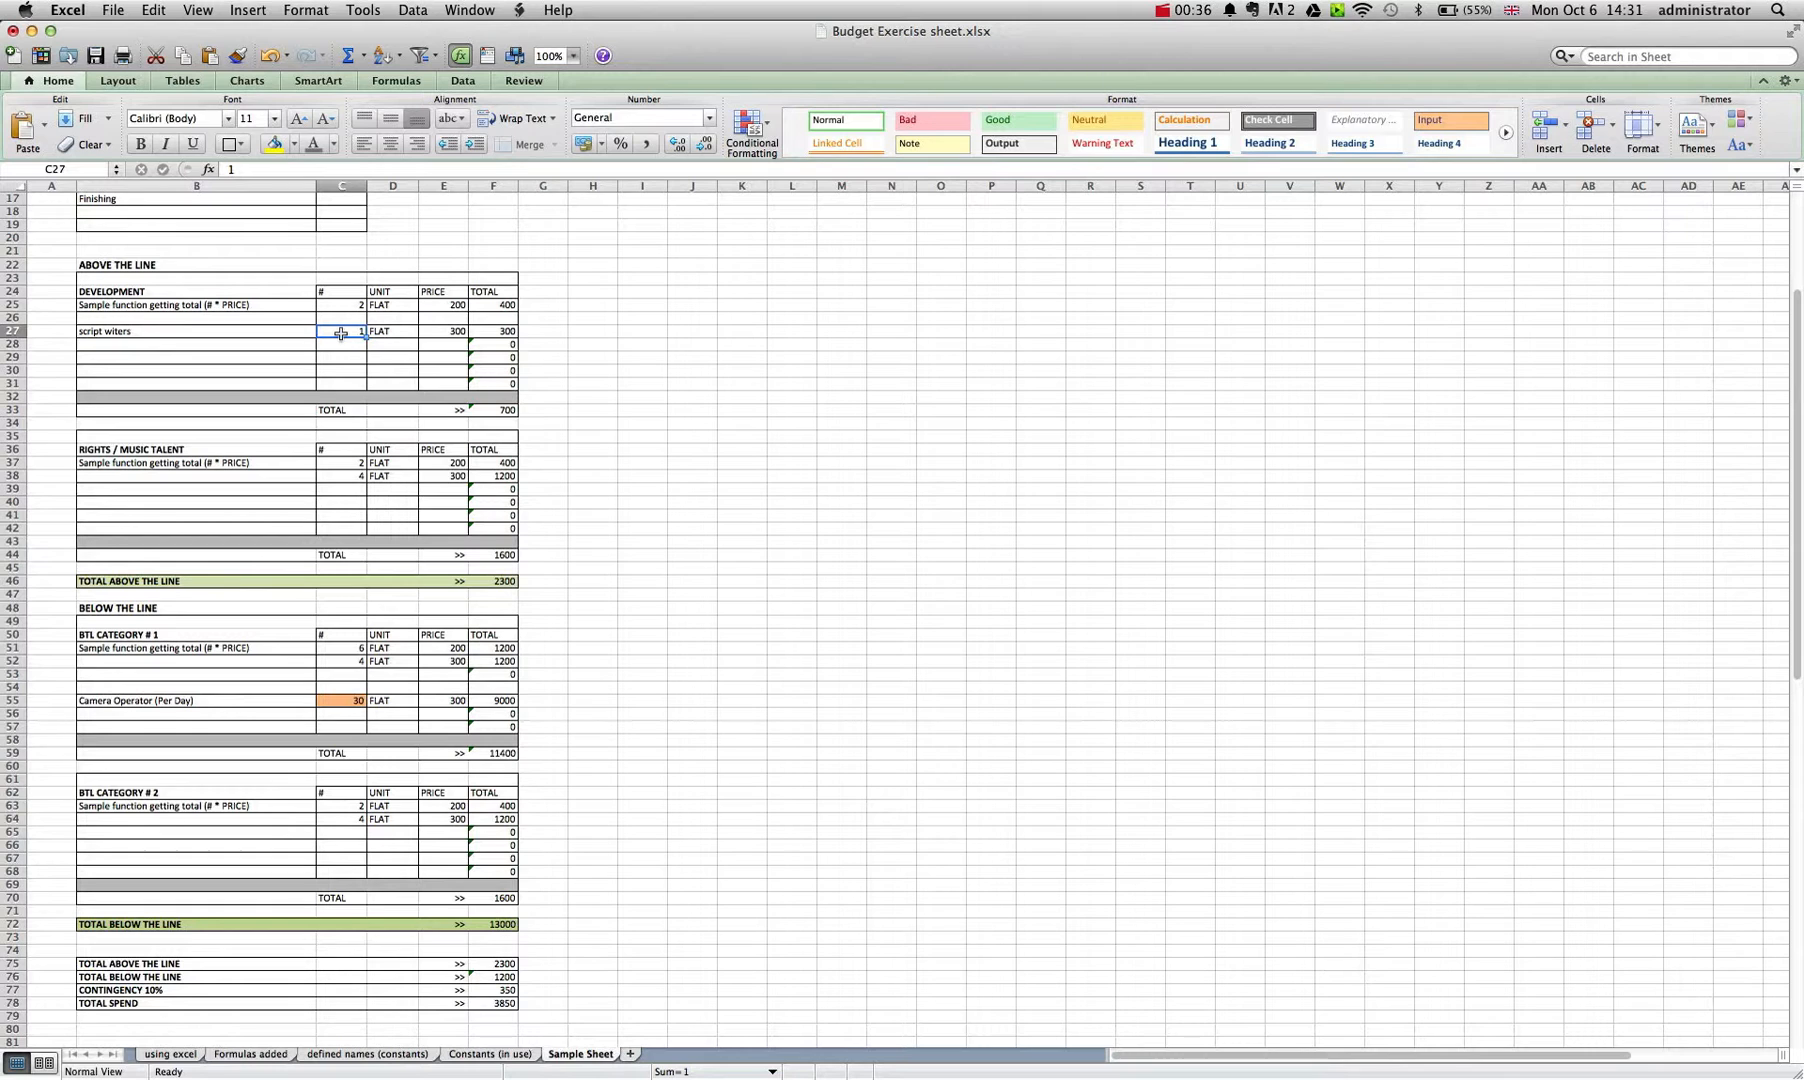
click(430, 333)
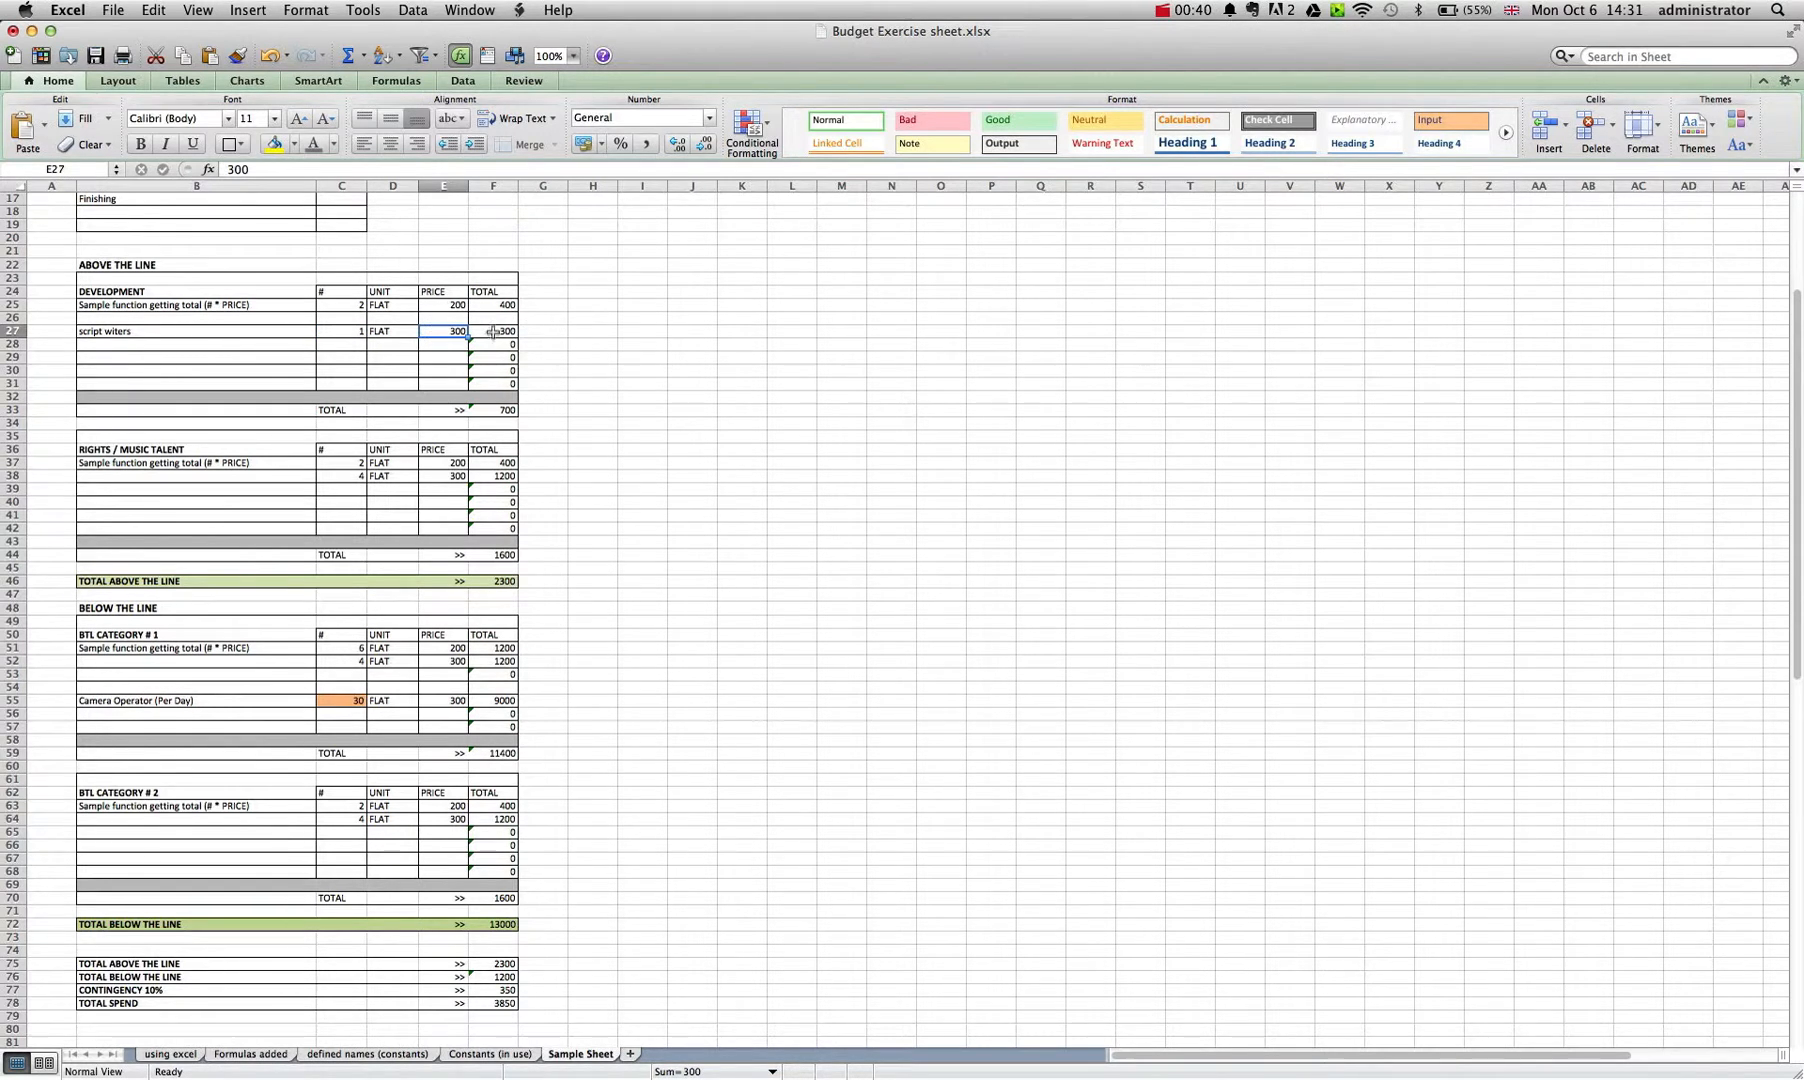
click(492, 331)
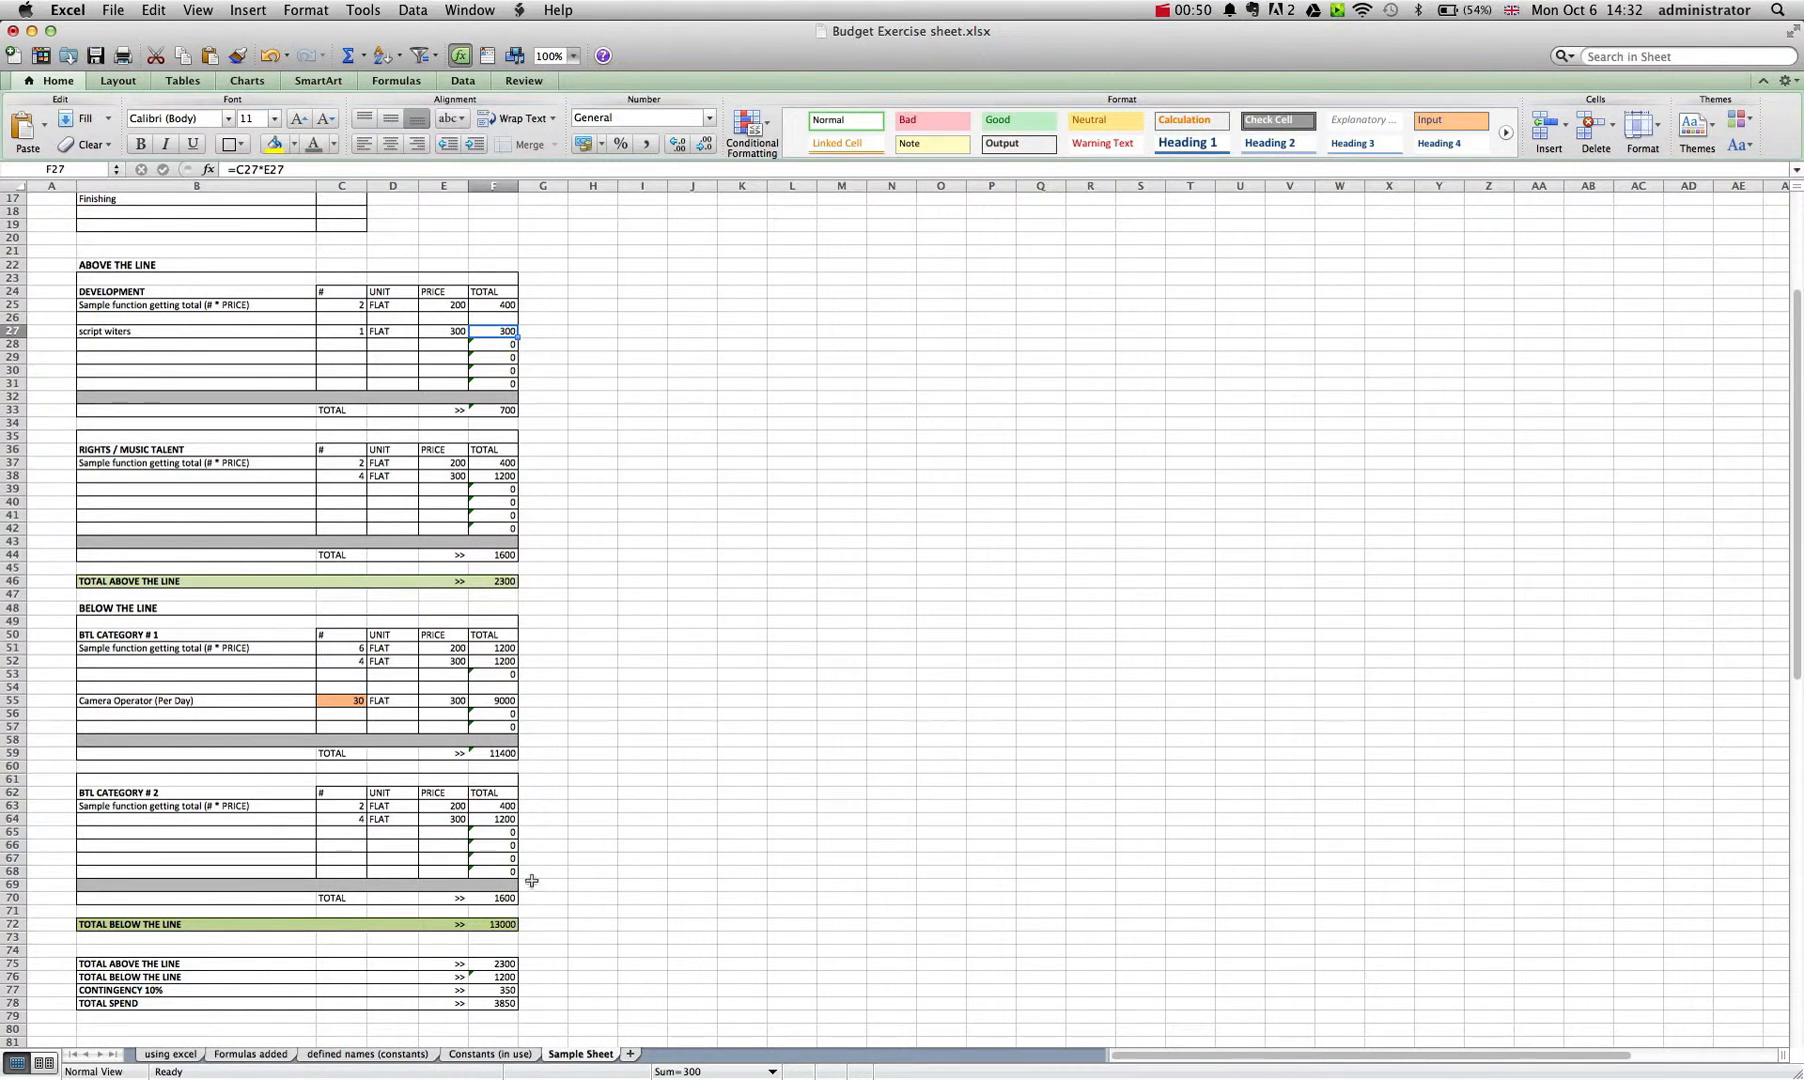
scroll(575, 801, up, 5)
click(686, 294)
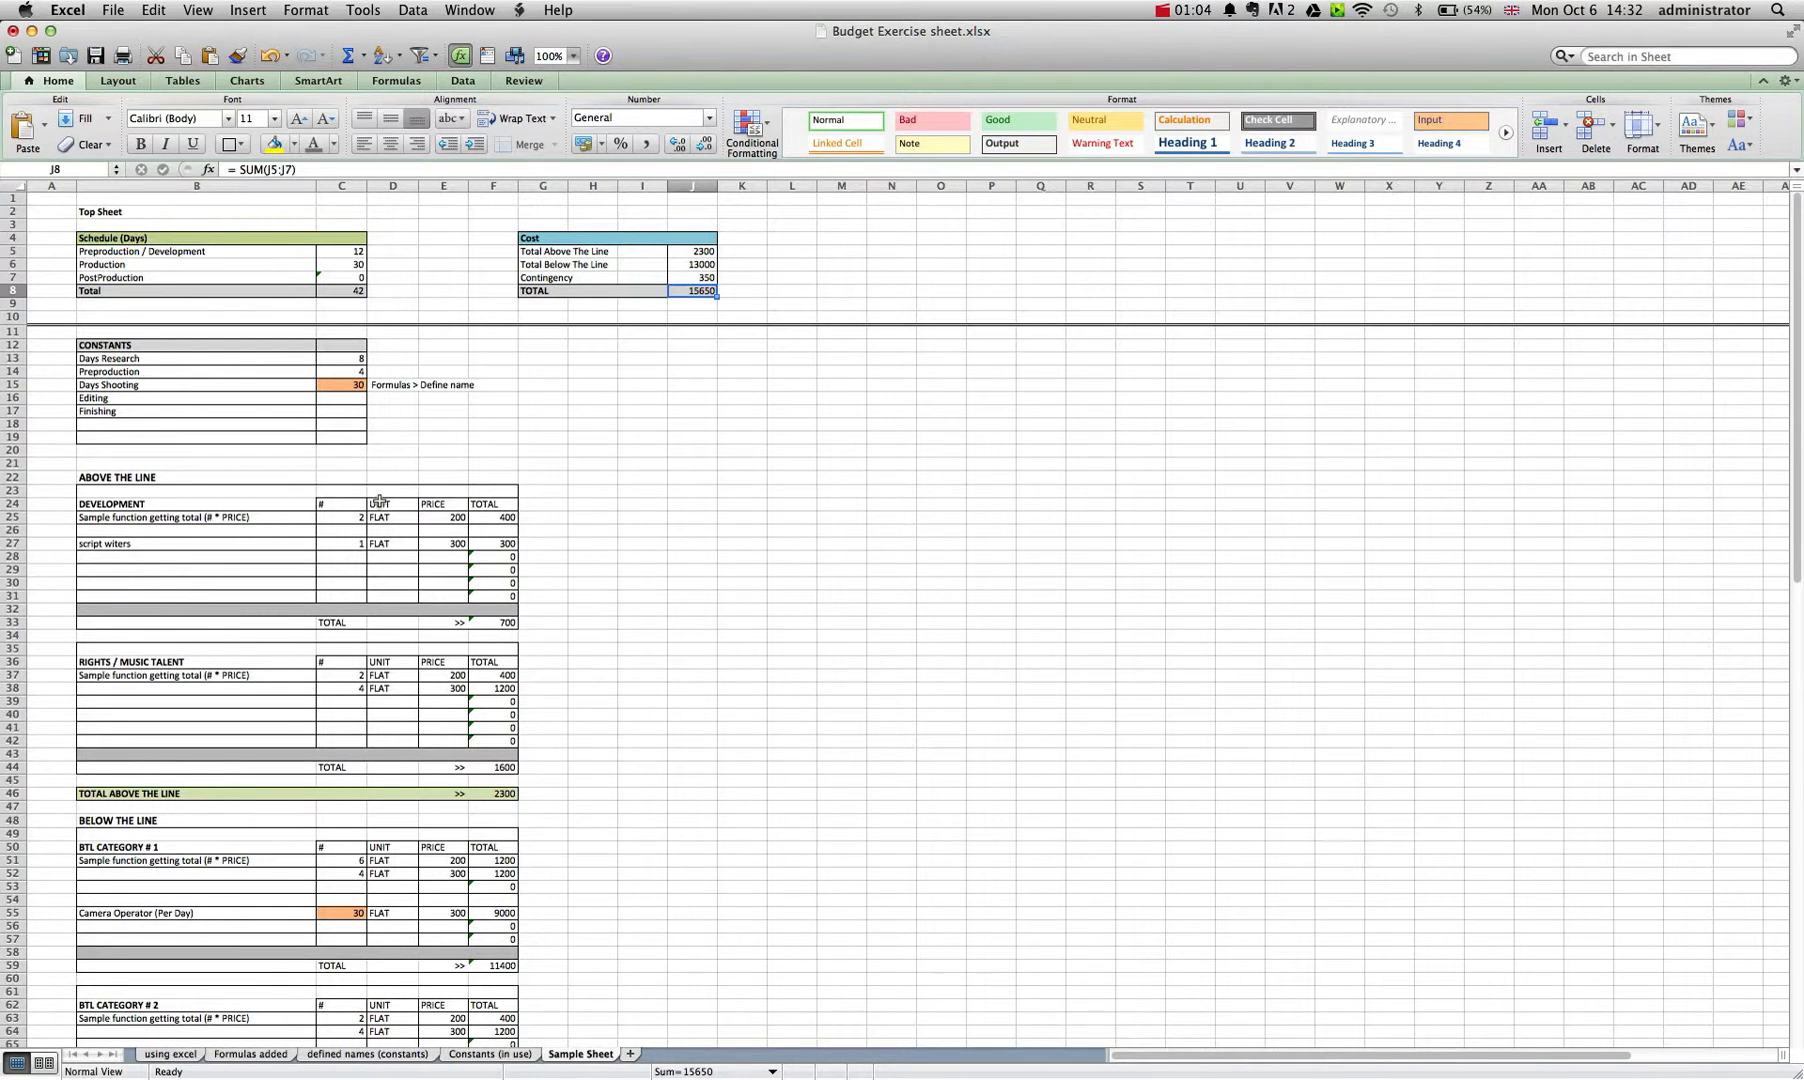
click(332, 385)
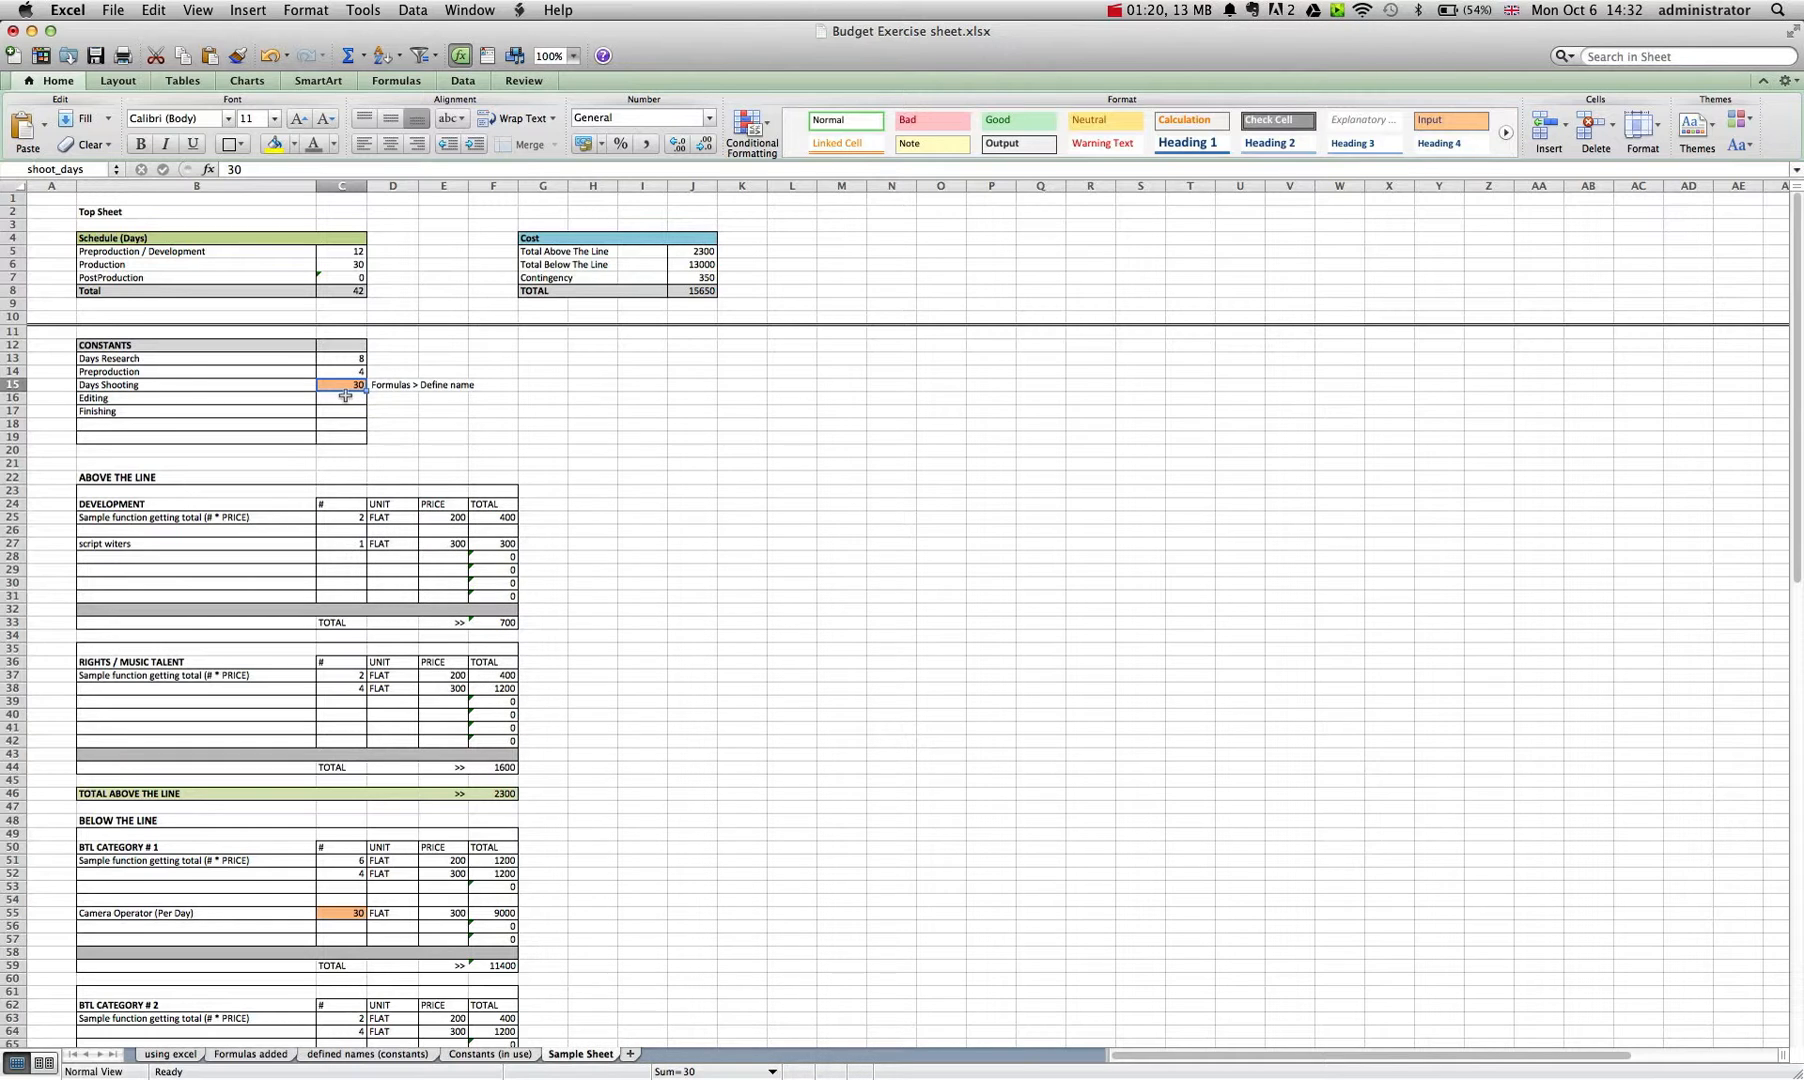
Inspect the SUM result formula on the using excel sheet and browse the categories of insertable functions.
click(180, 1057)
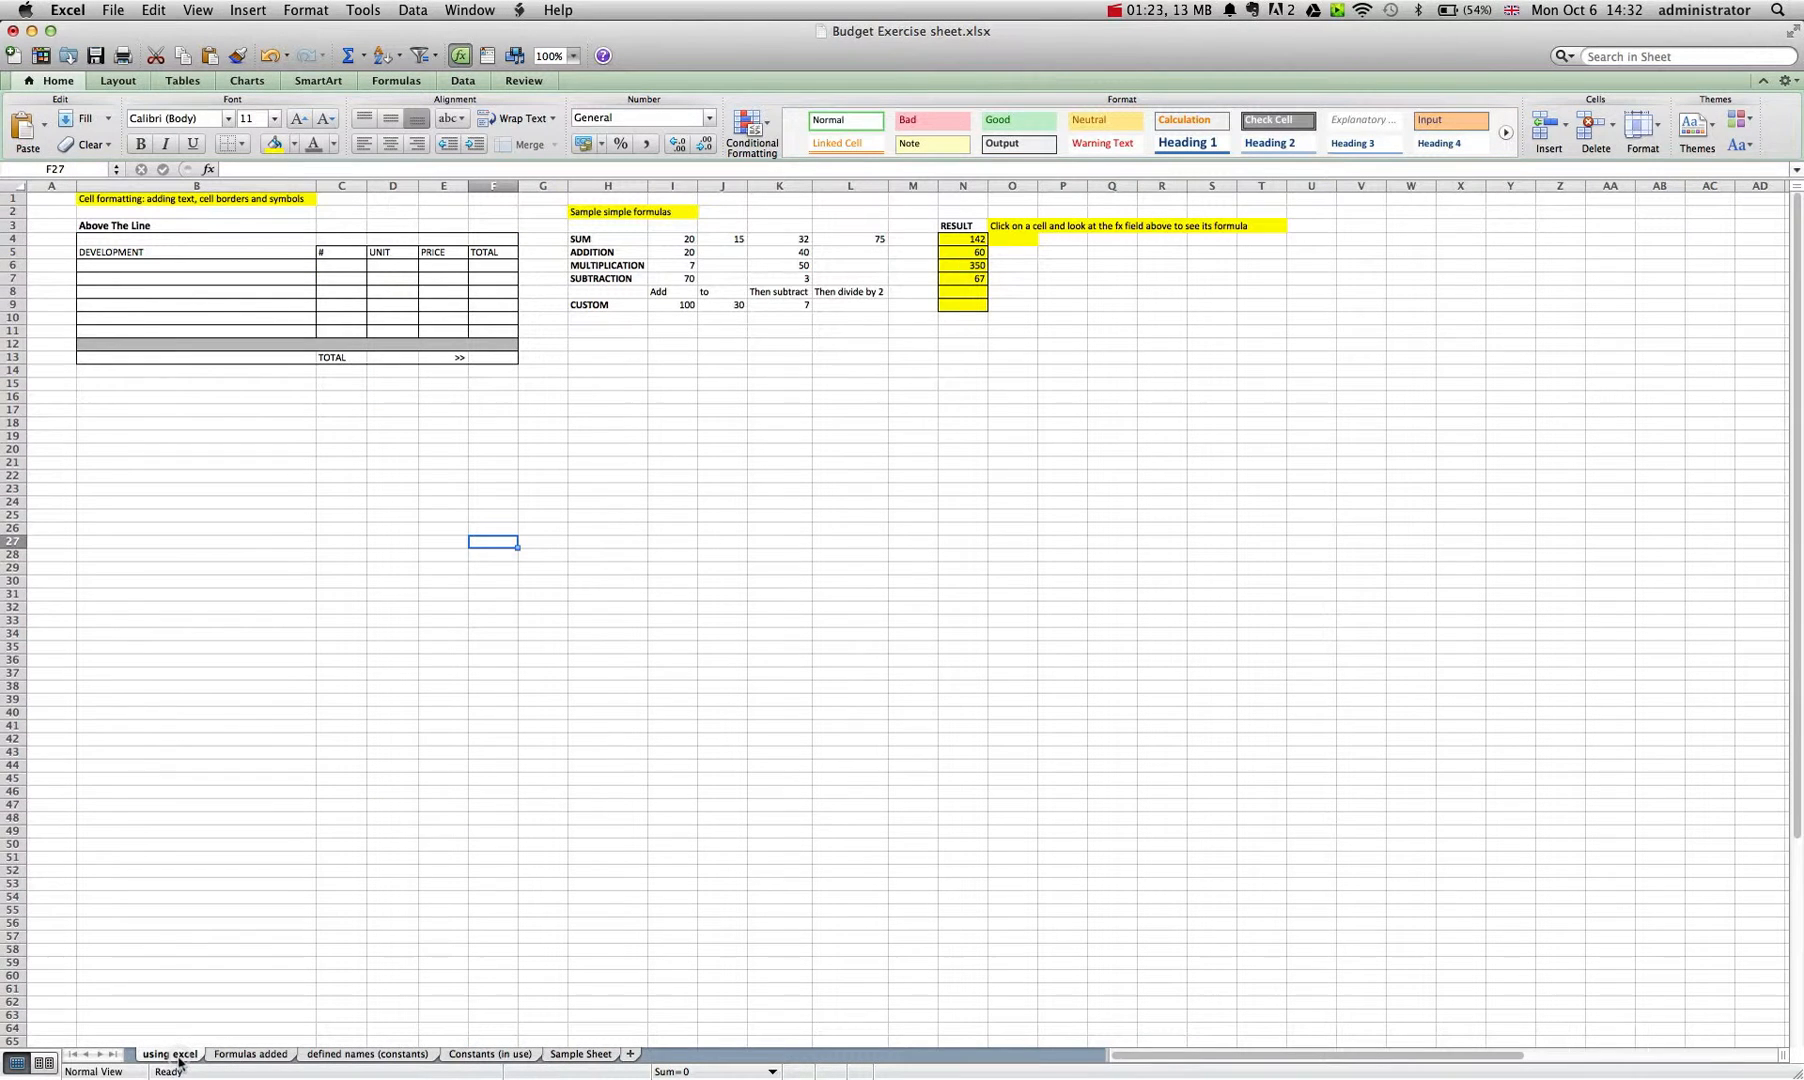
click(952, 241)
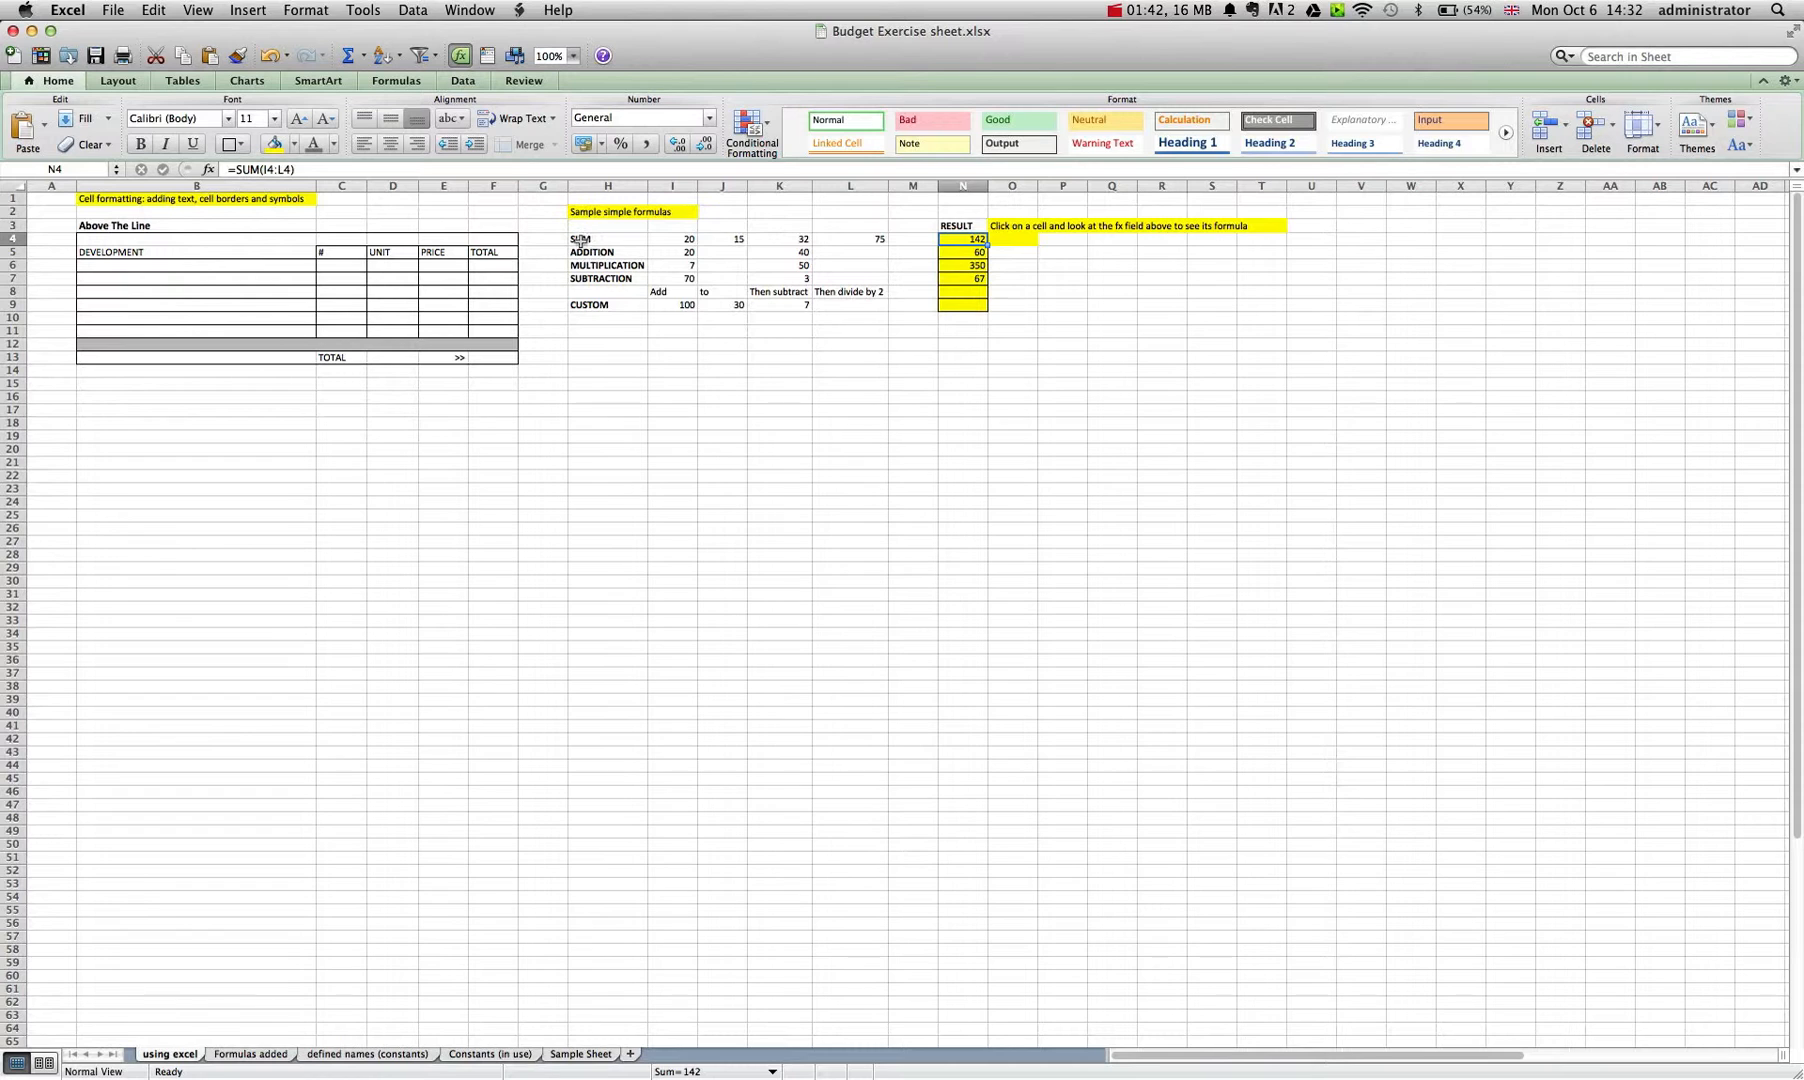
click(398, 81)
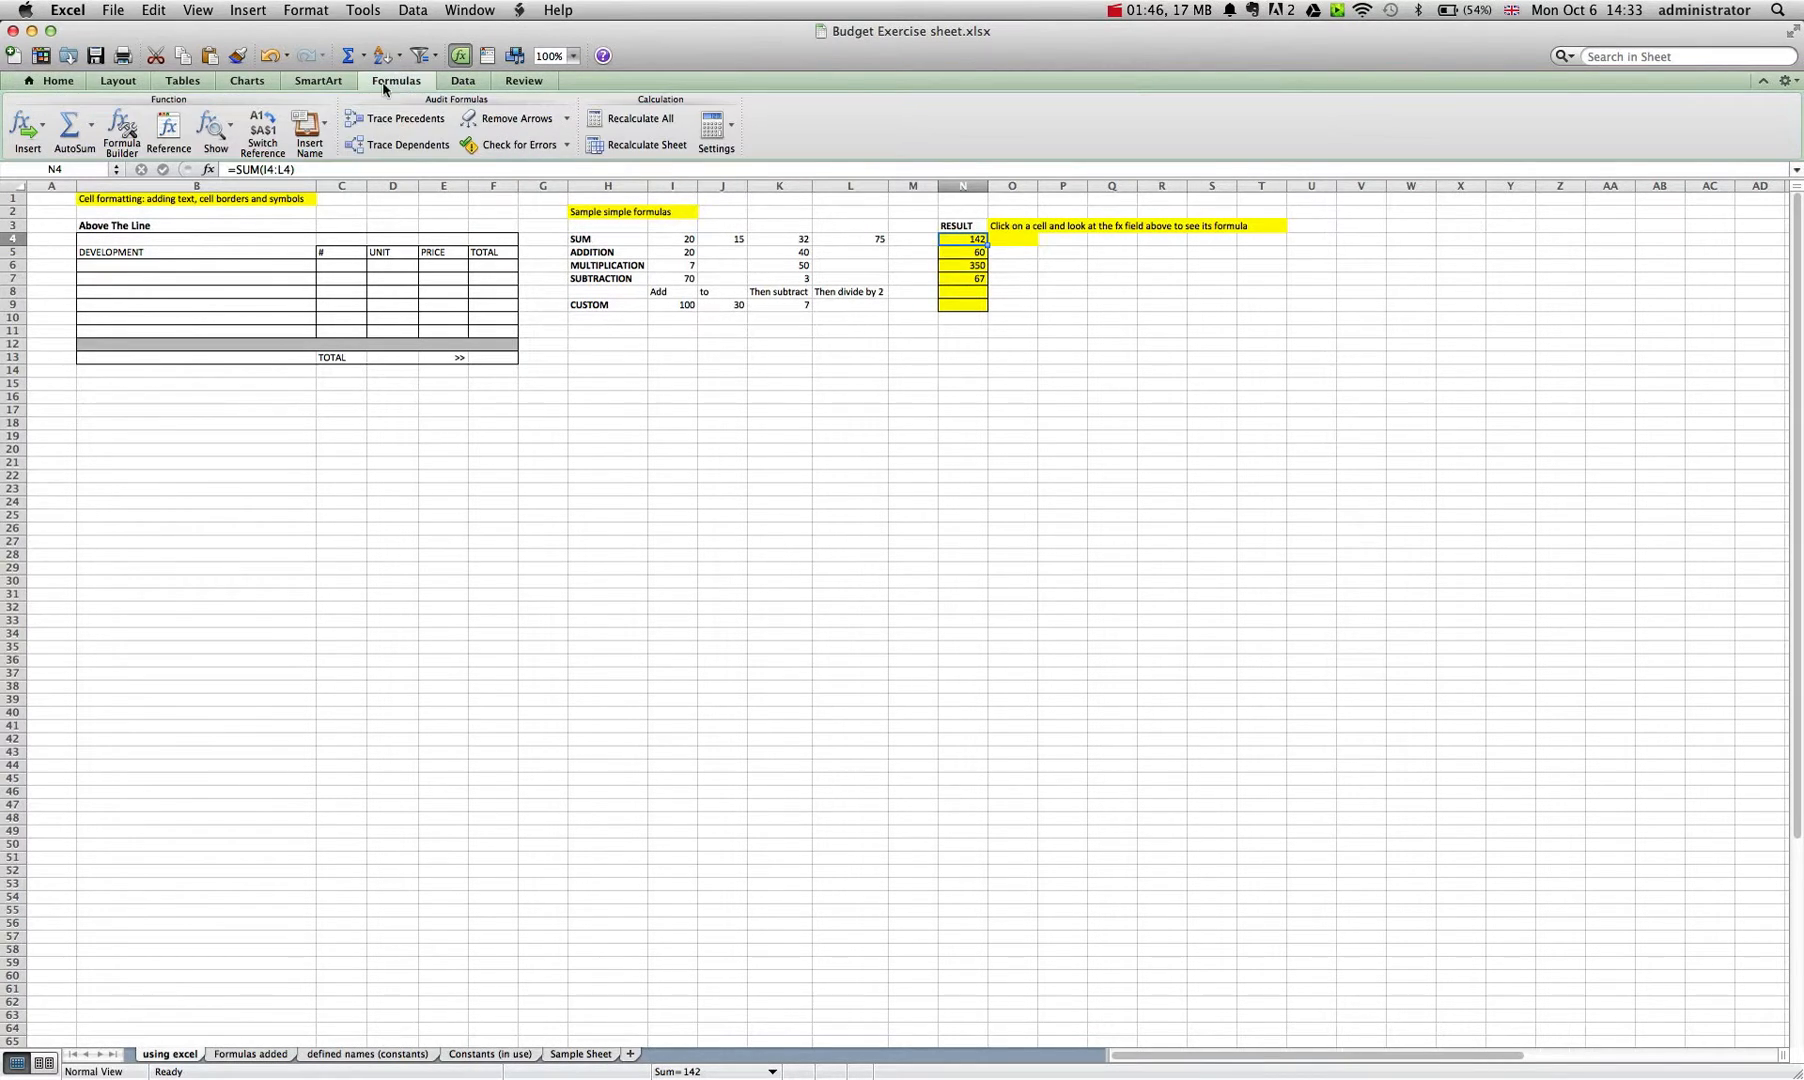
click(43, 127)
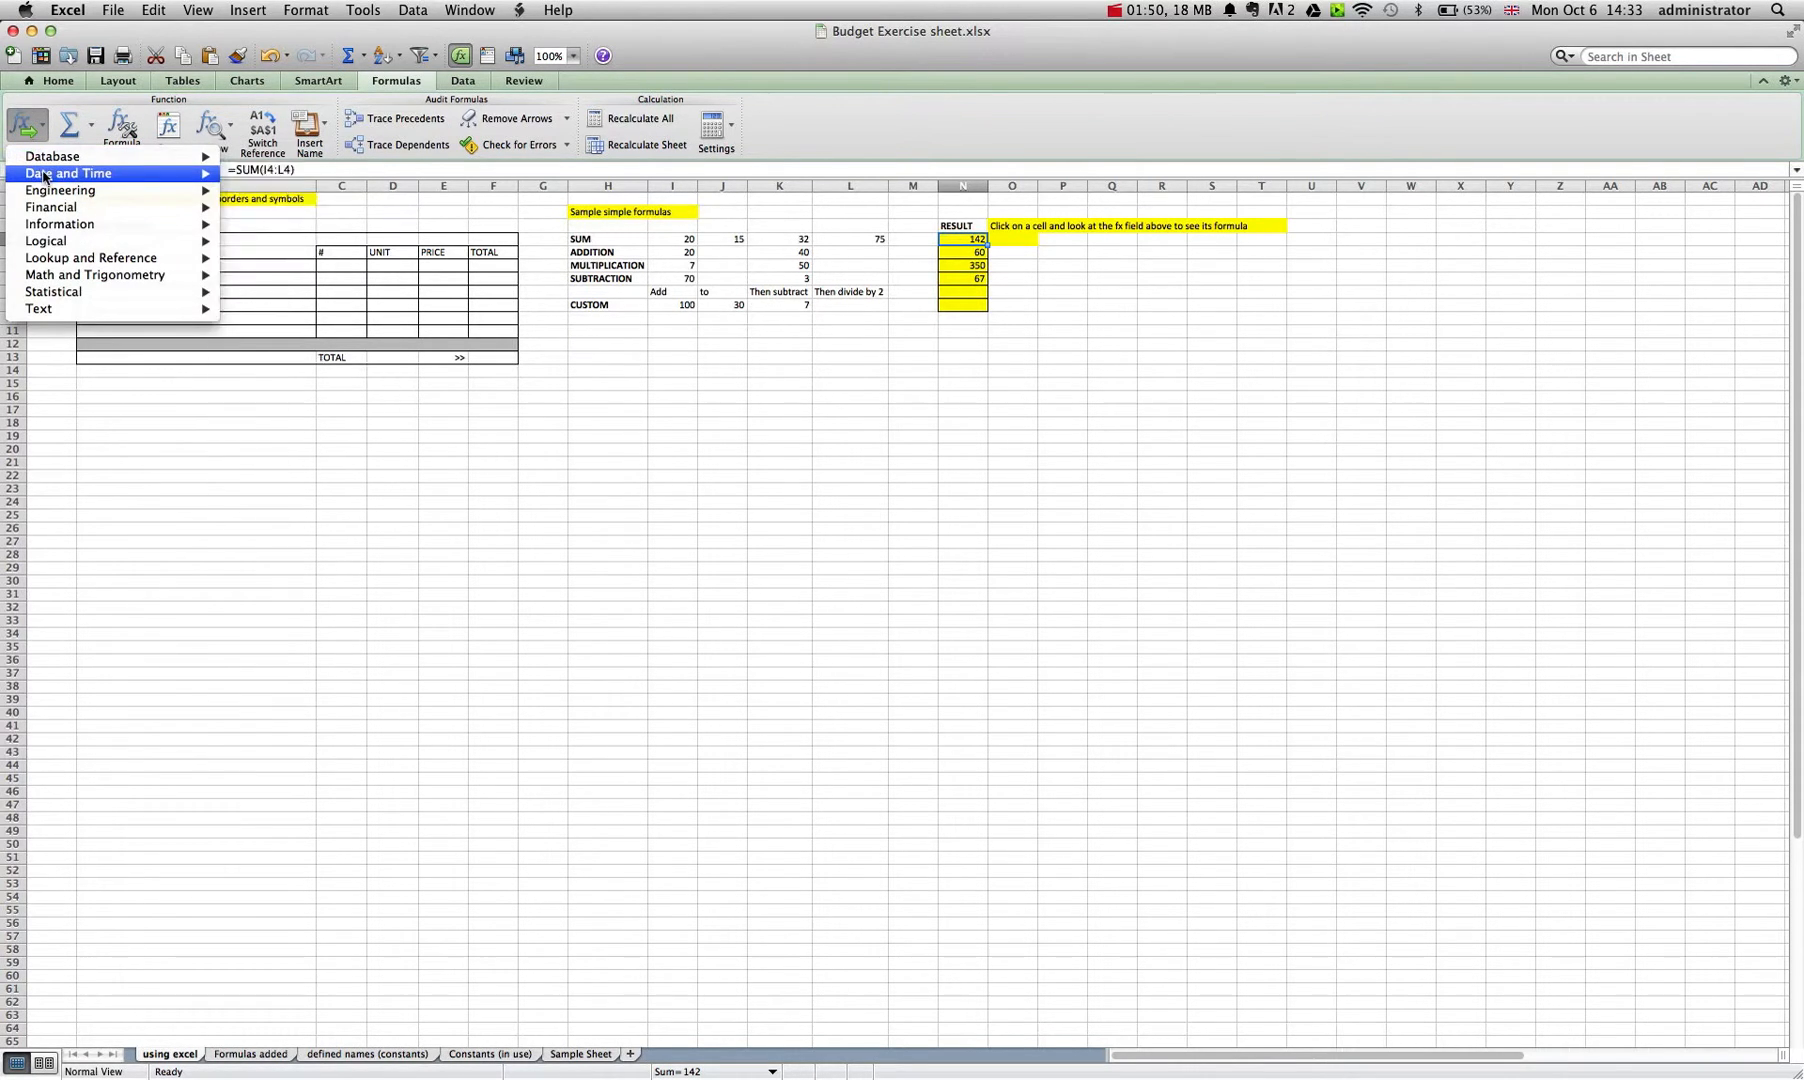
mouse_move(45, 209)
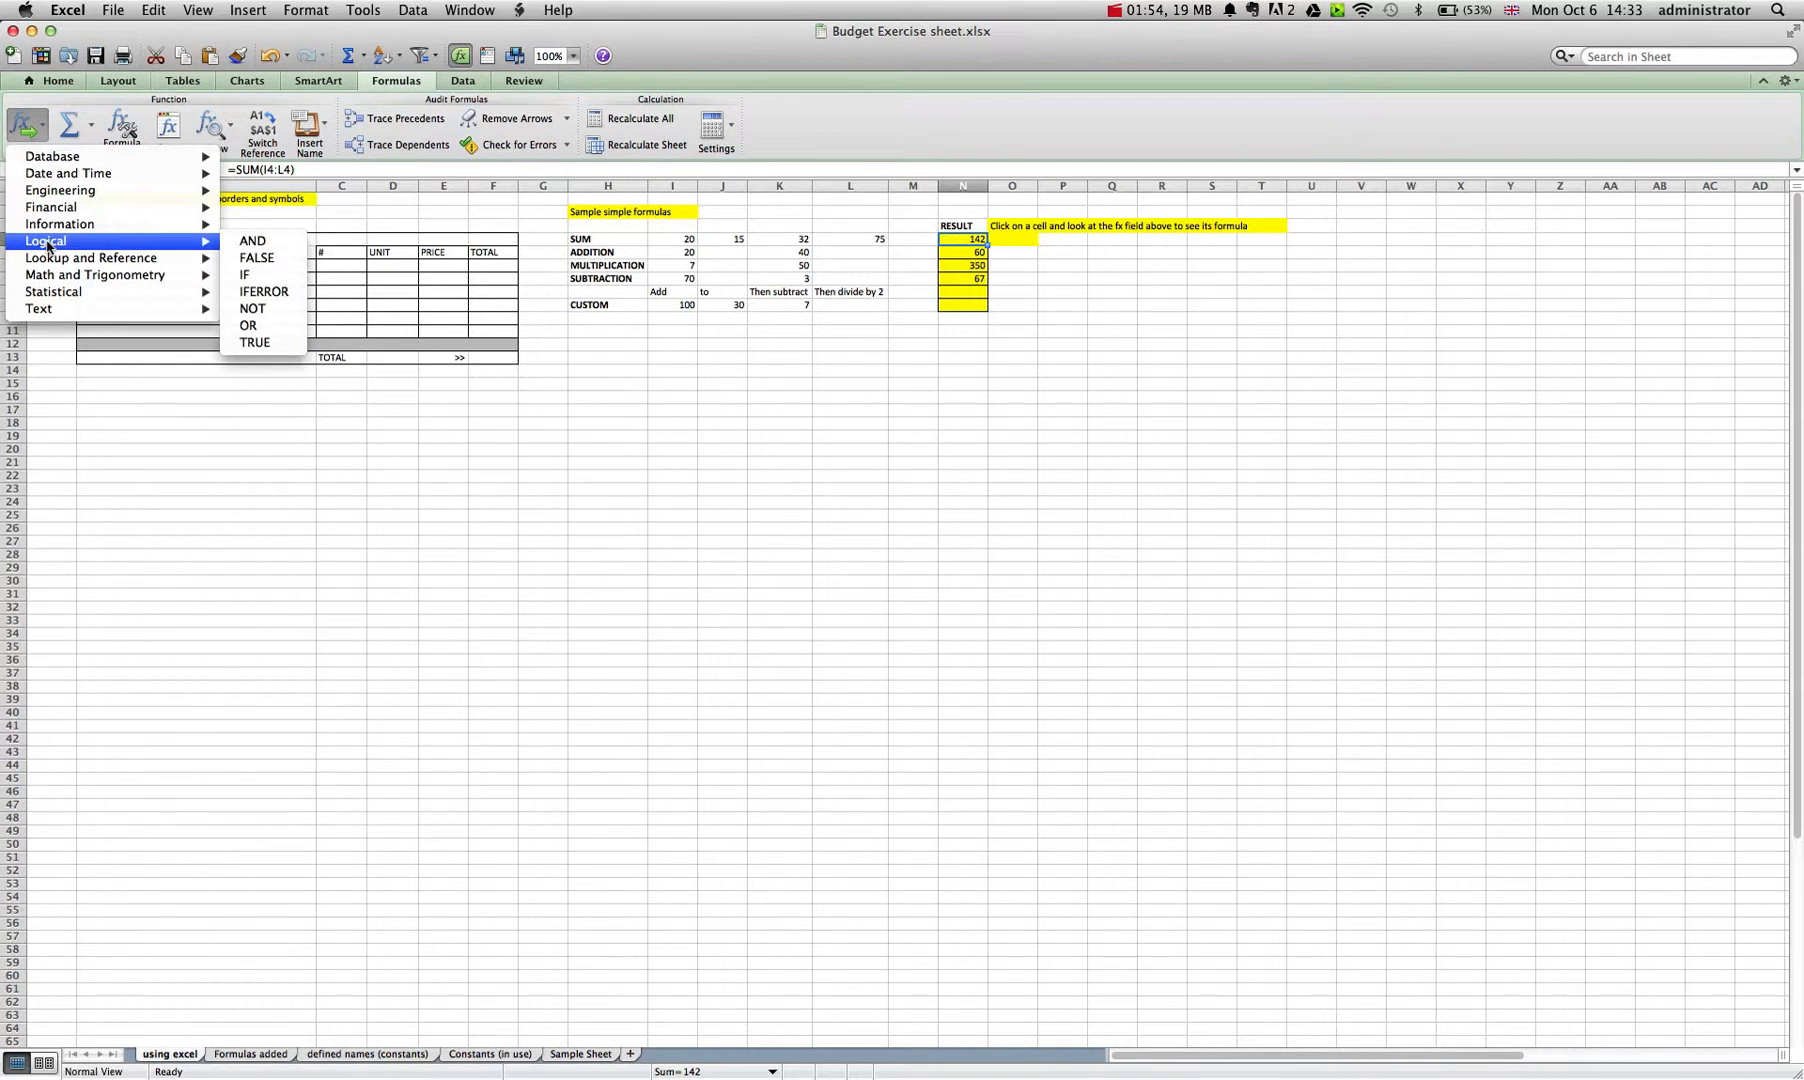
mouse_move(47, 260)
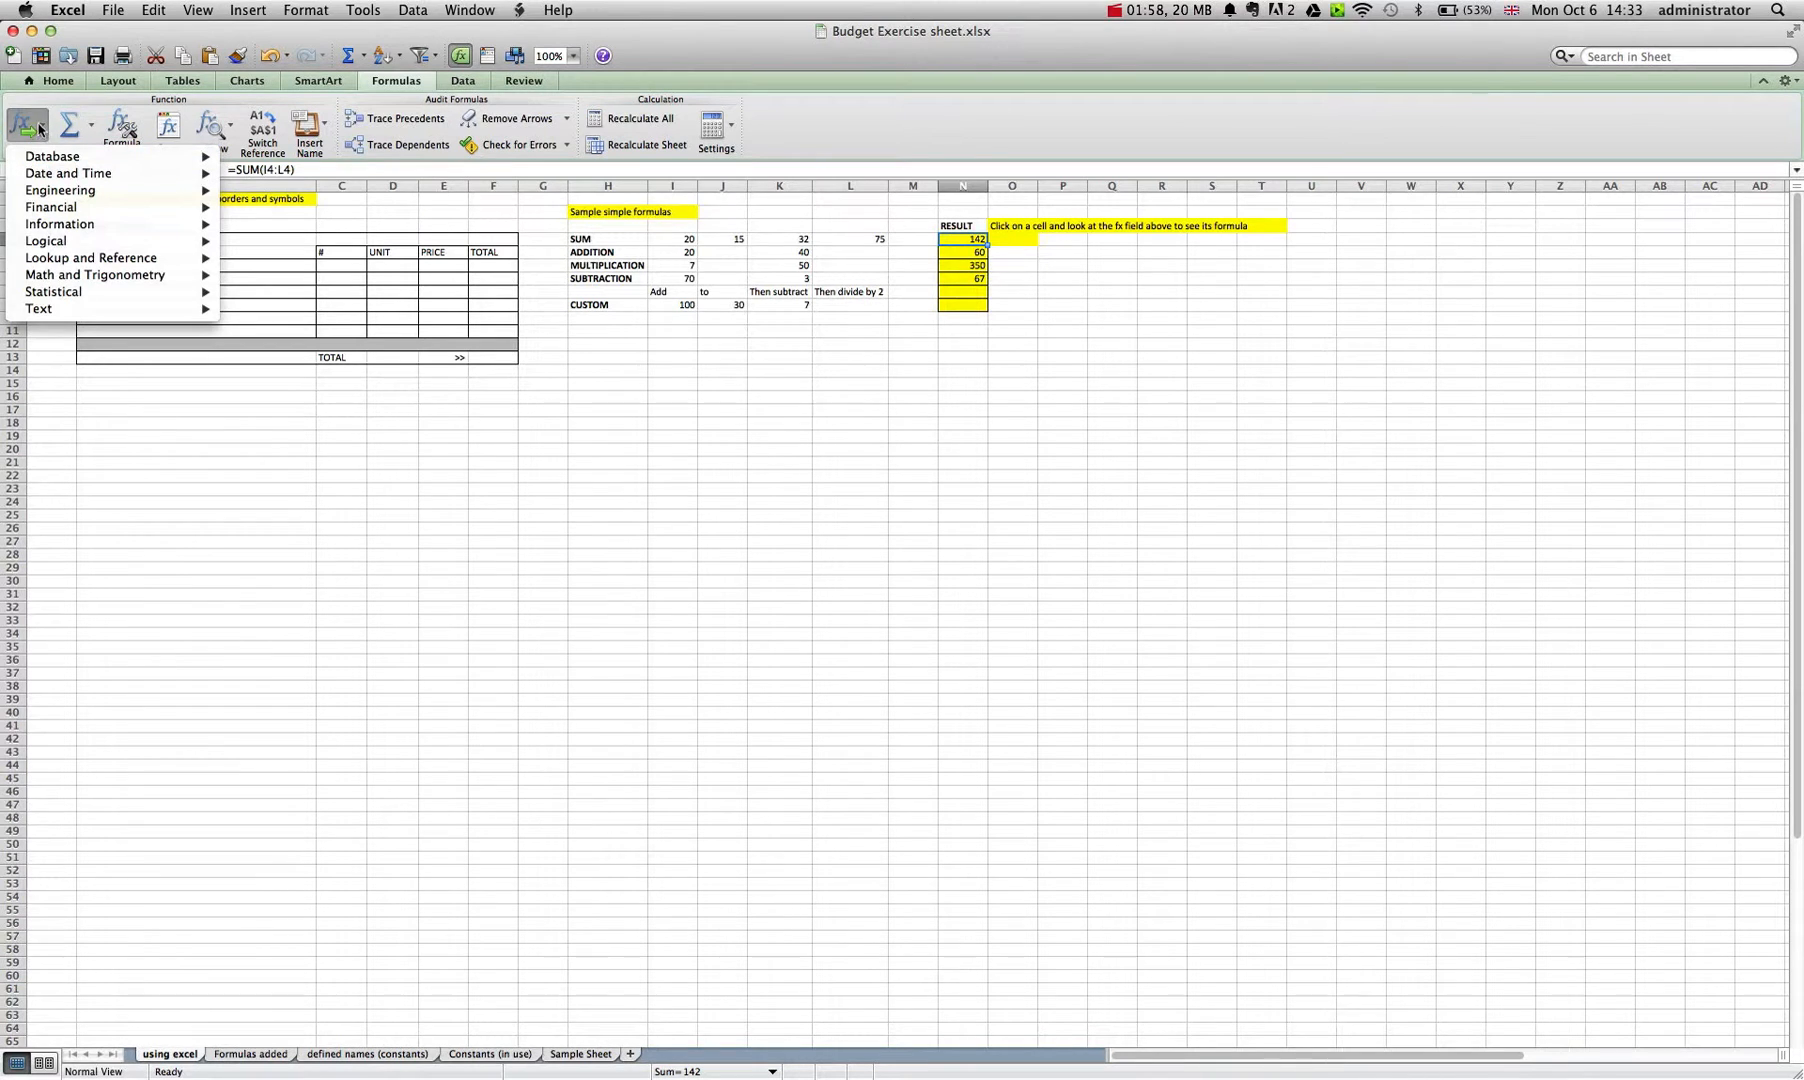
click(57, 81)
click(57, 81)
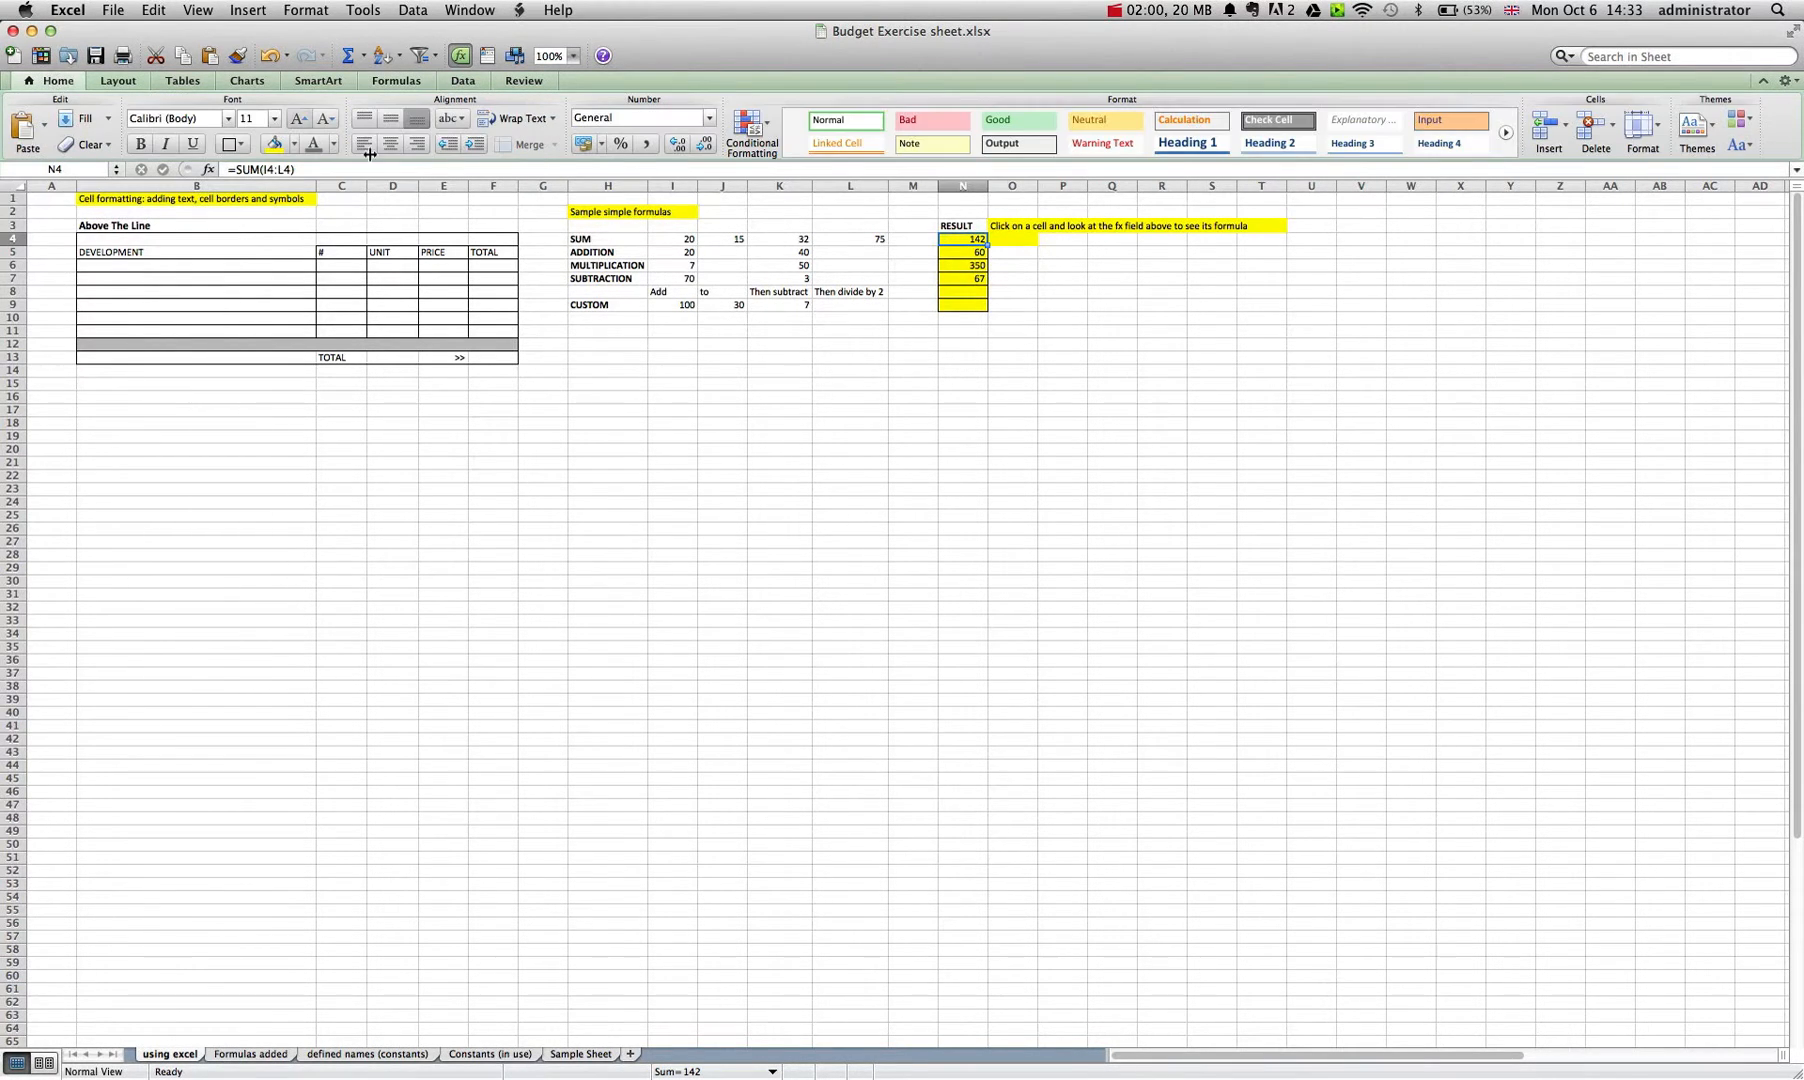
Inspect the SUM row's label and its four input values in cells I4 to L4.
click(596, 241)
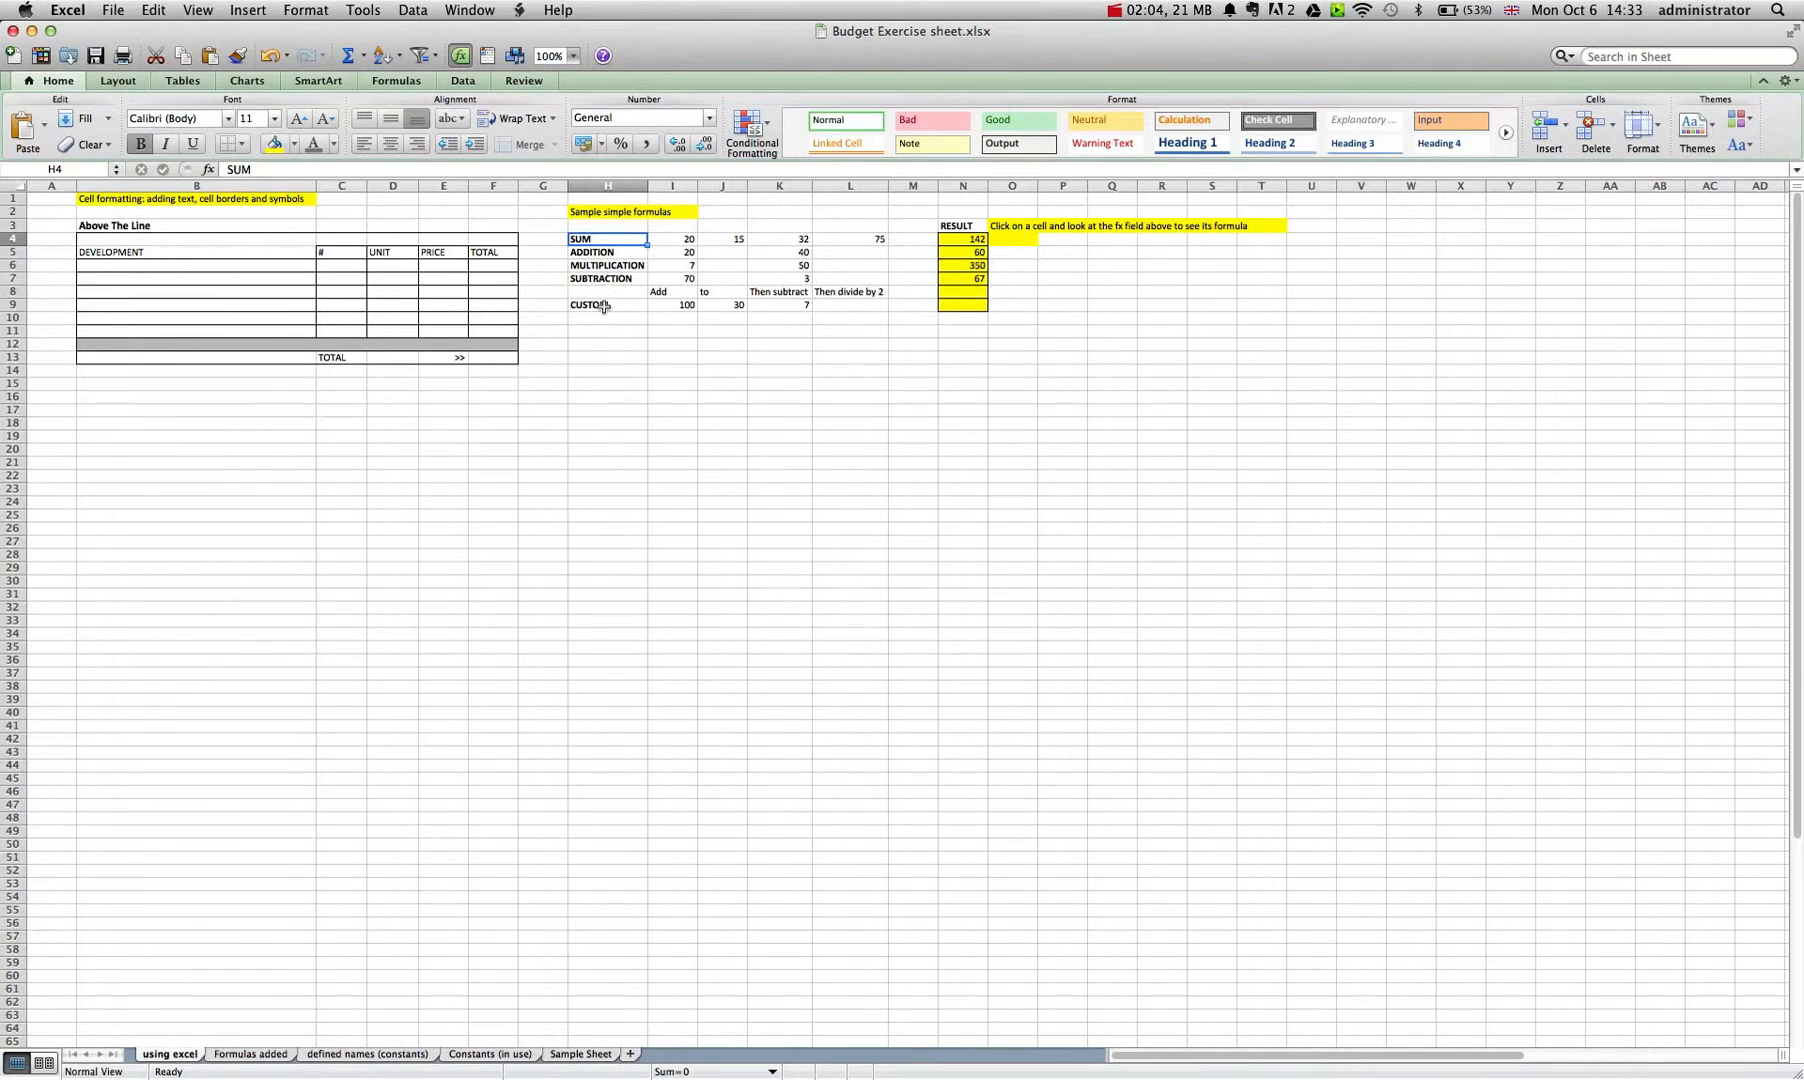
click(686, 242)
click(728, 242)
click(781, 242)
click(838, 242)
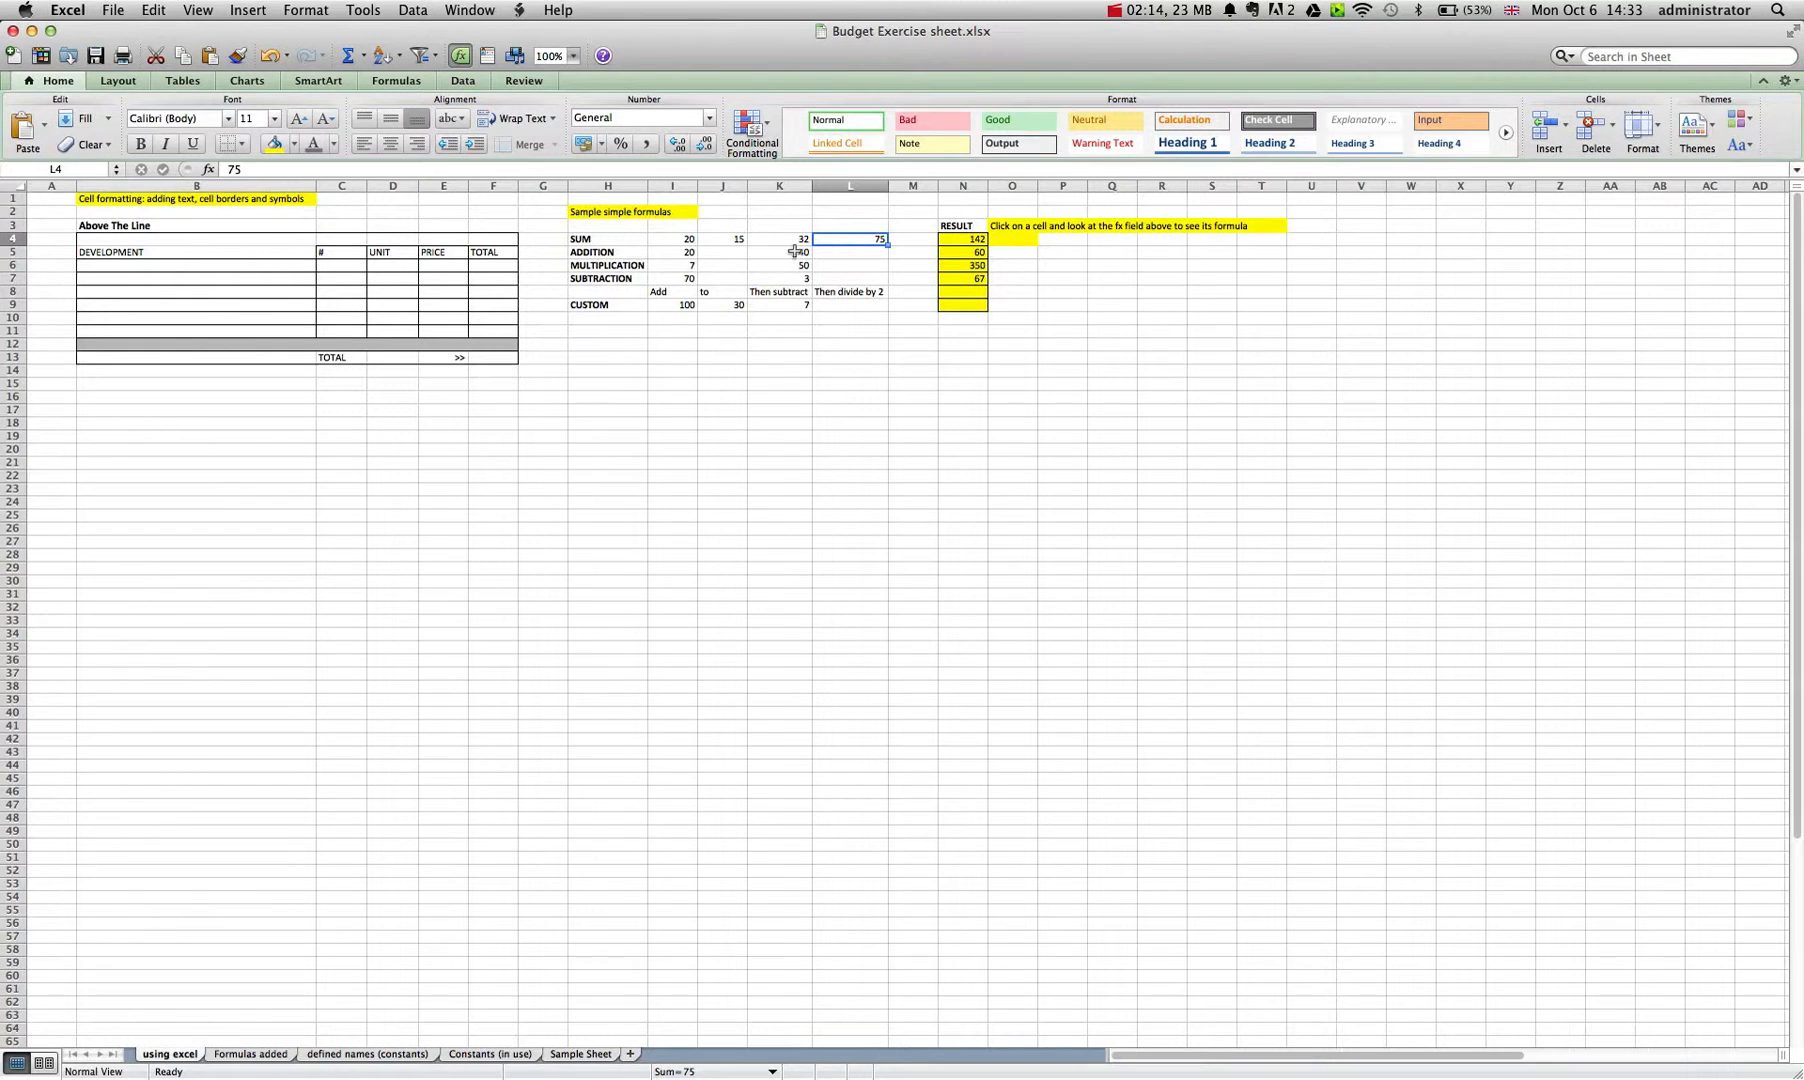
Re-enter the SUM row's result in N4 as =SUM(I4:L4).
click(957, 241)
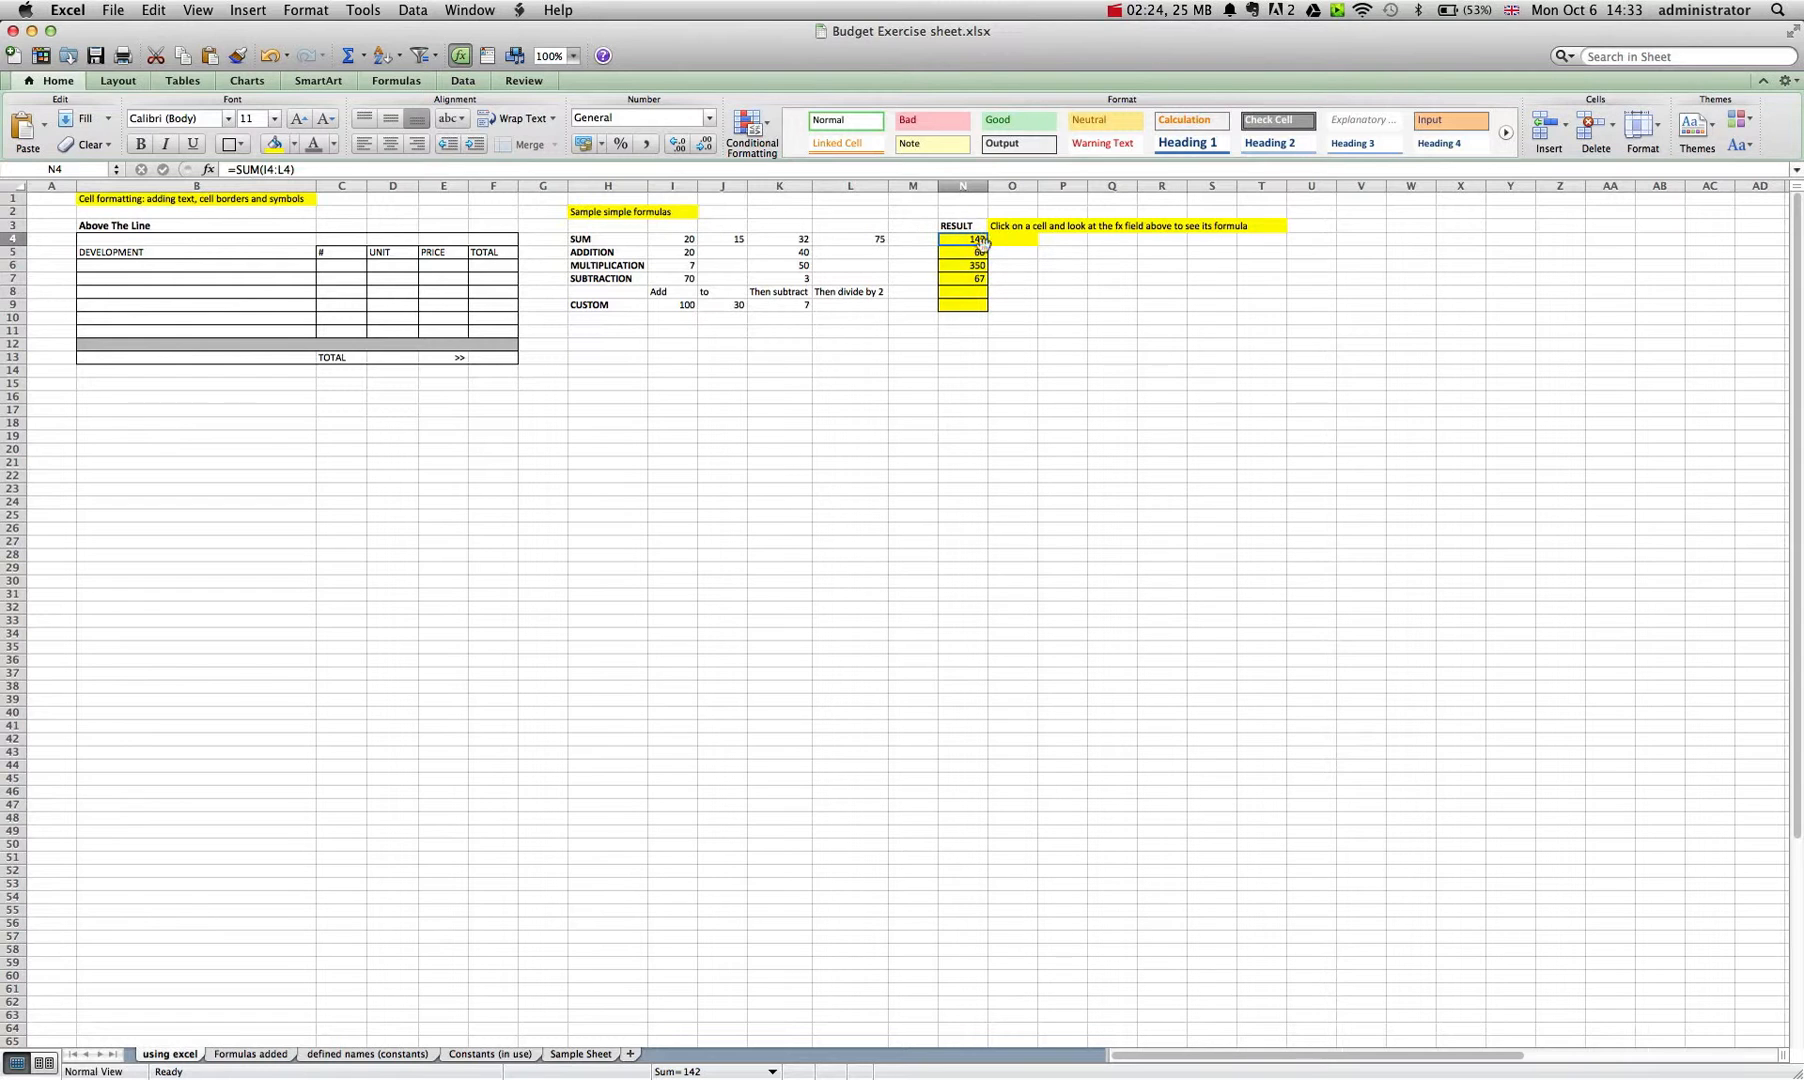
text(=)
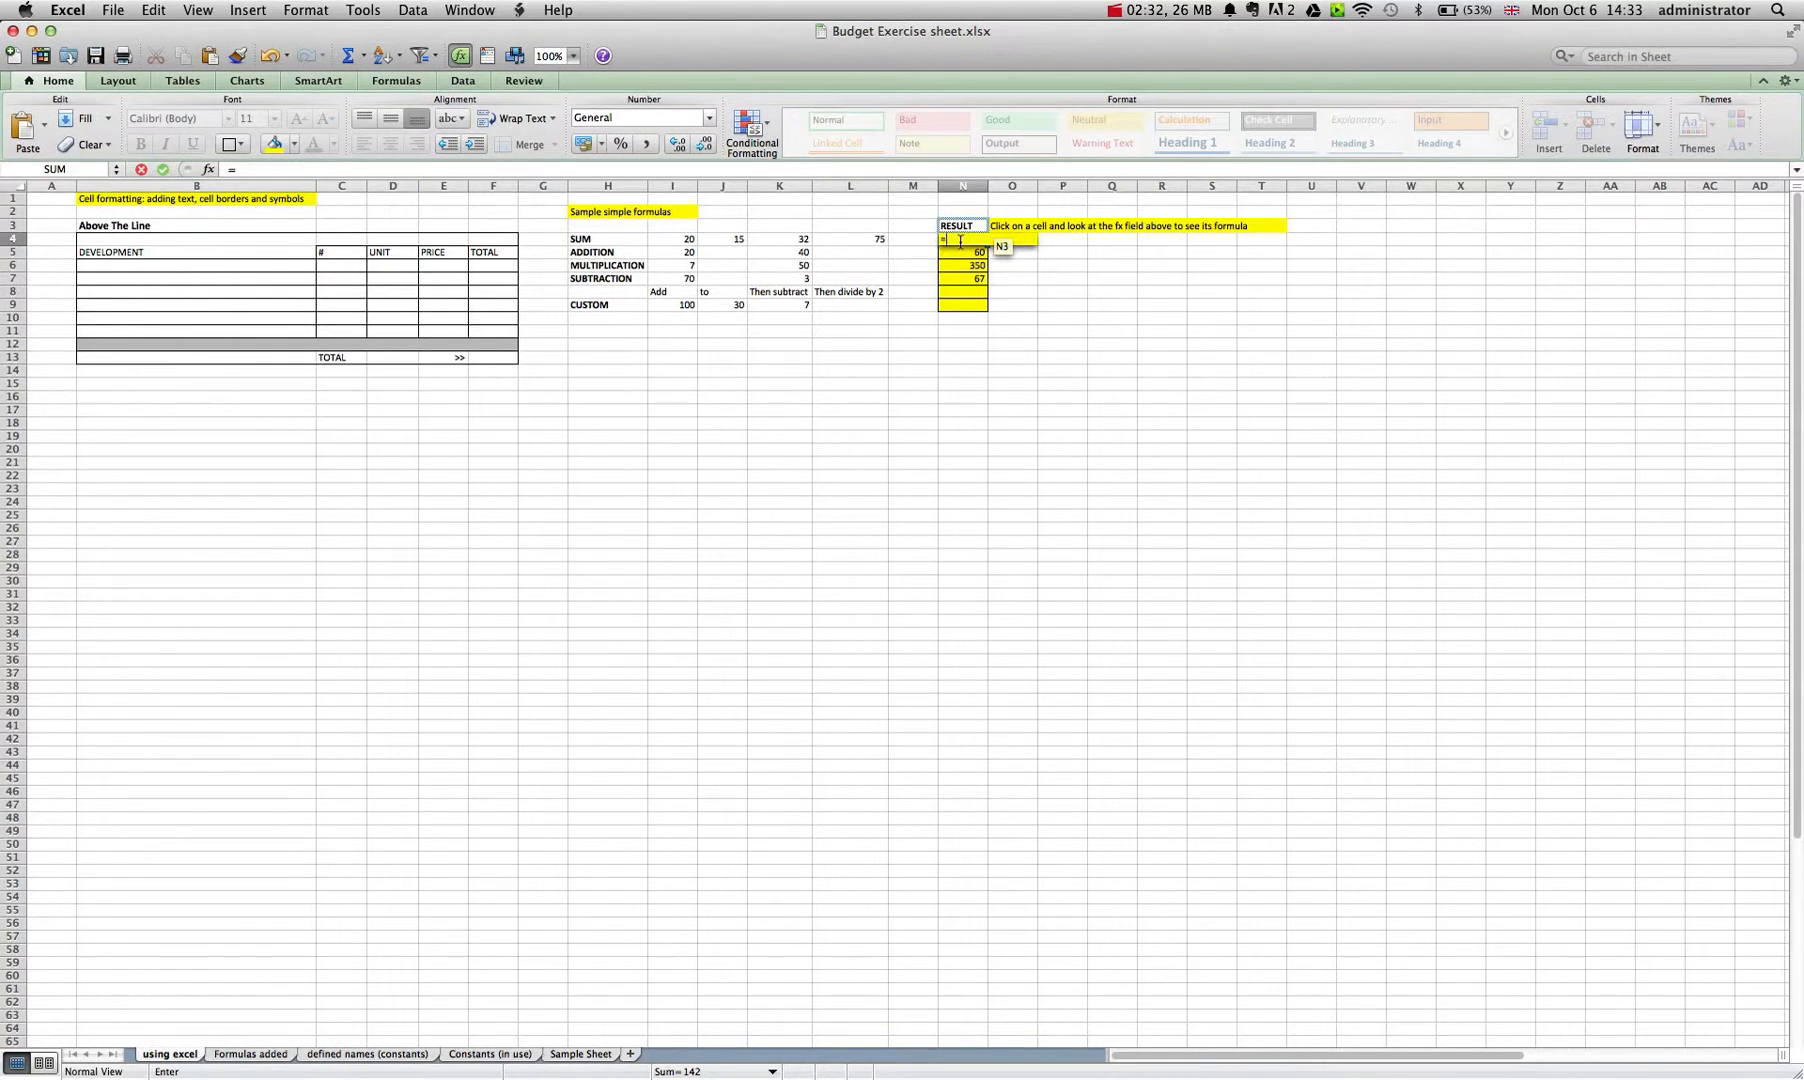
text(SUM)
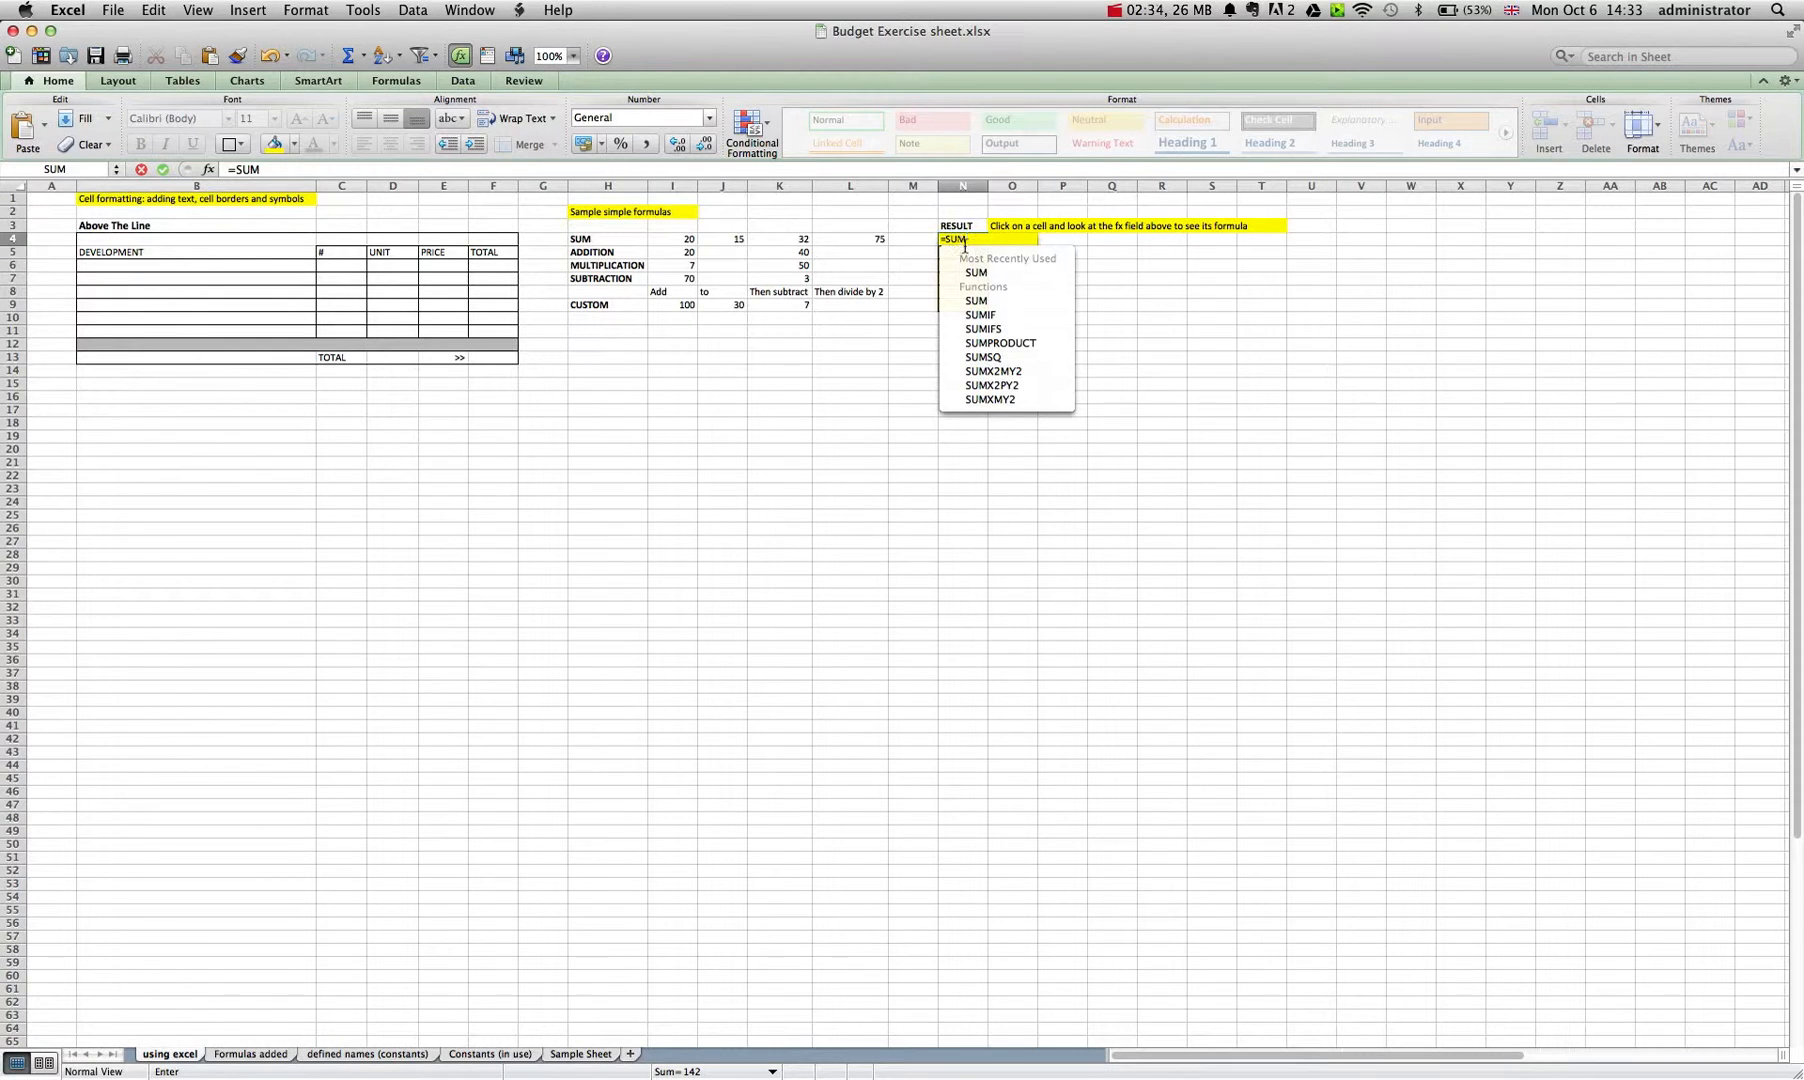
text(()
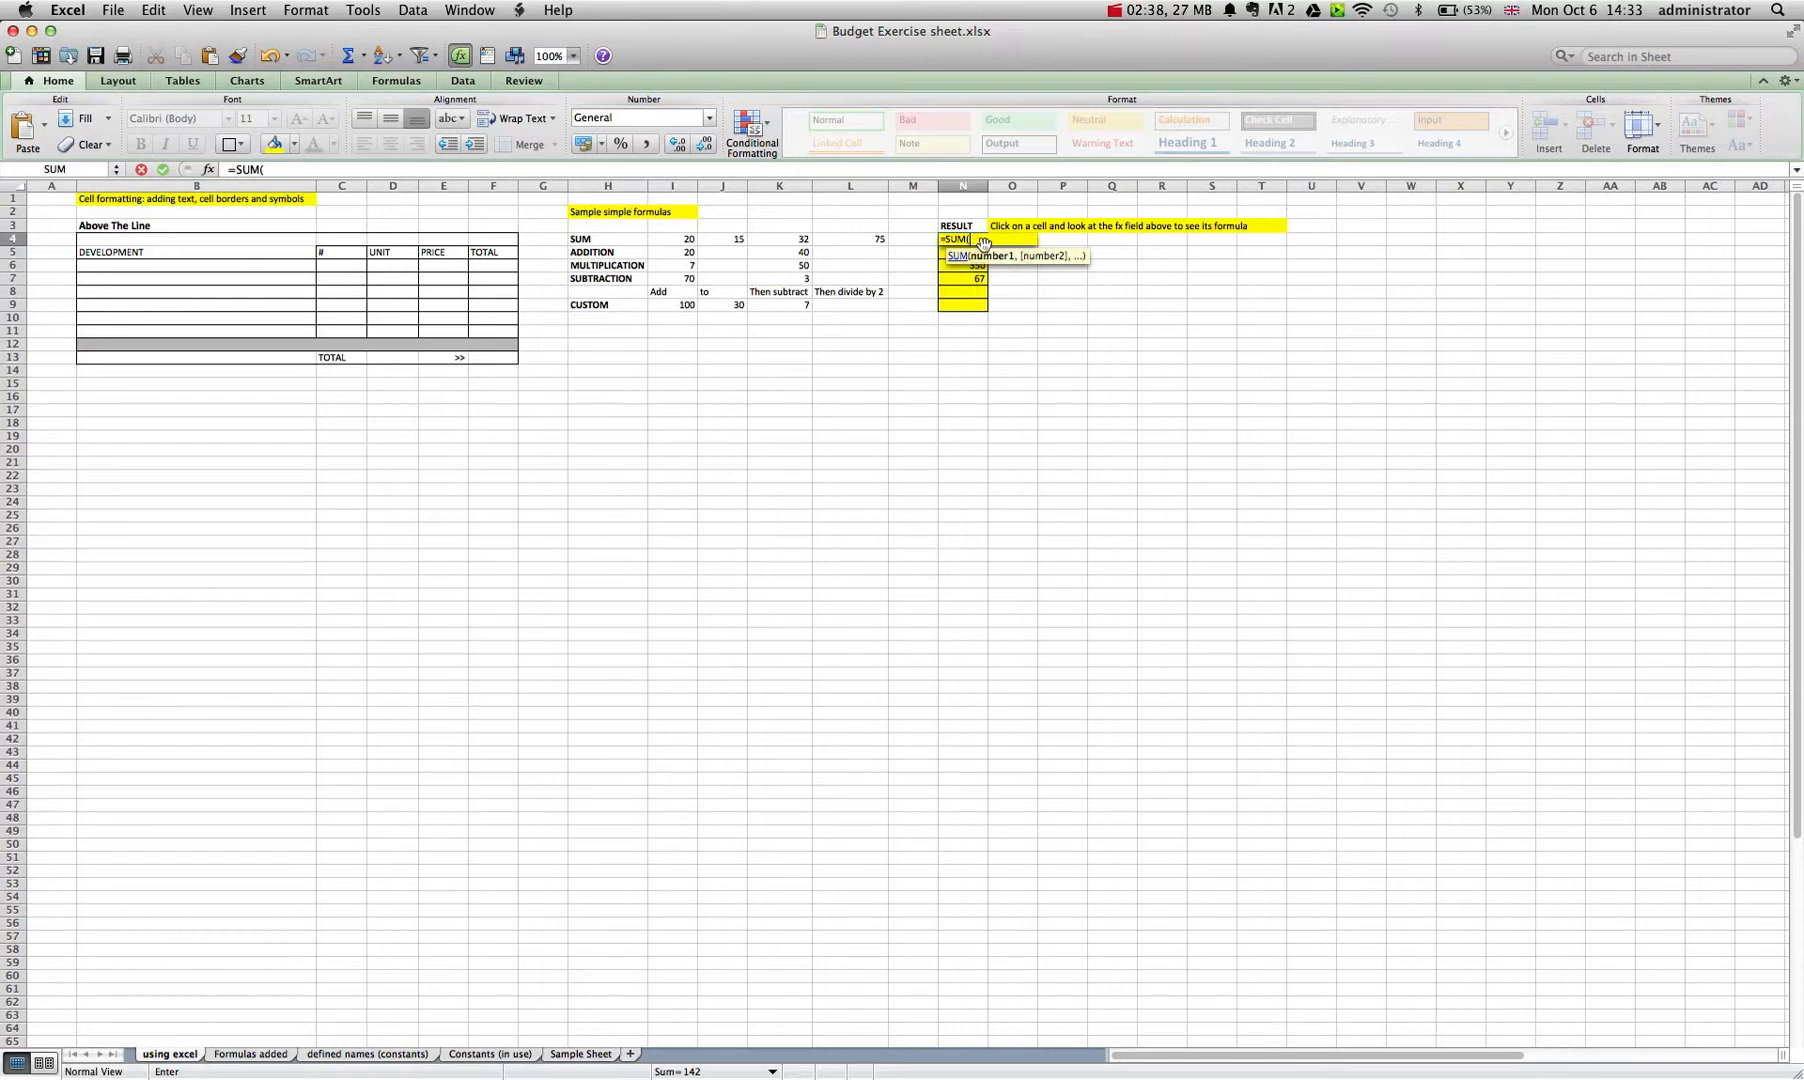
click(684, 240)
drag(684, 240, 848, 245)
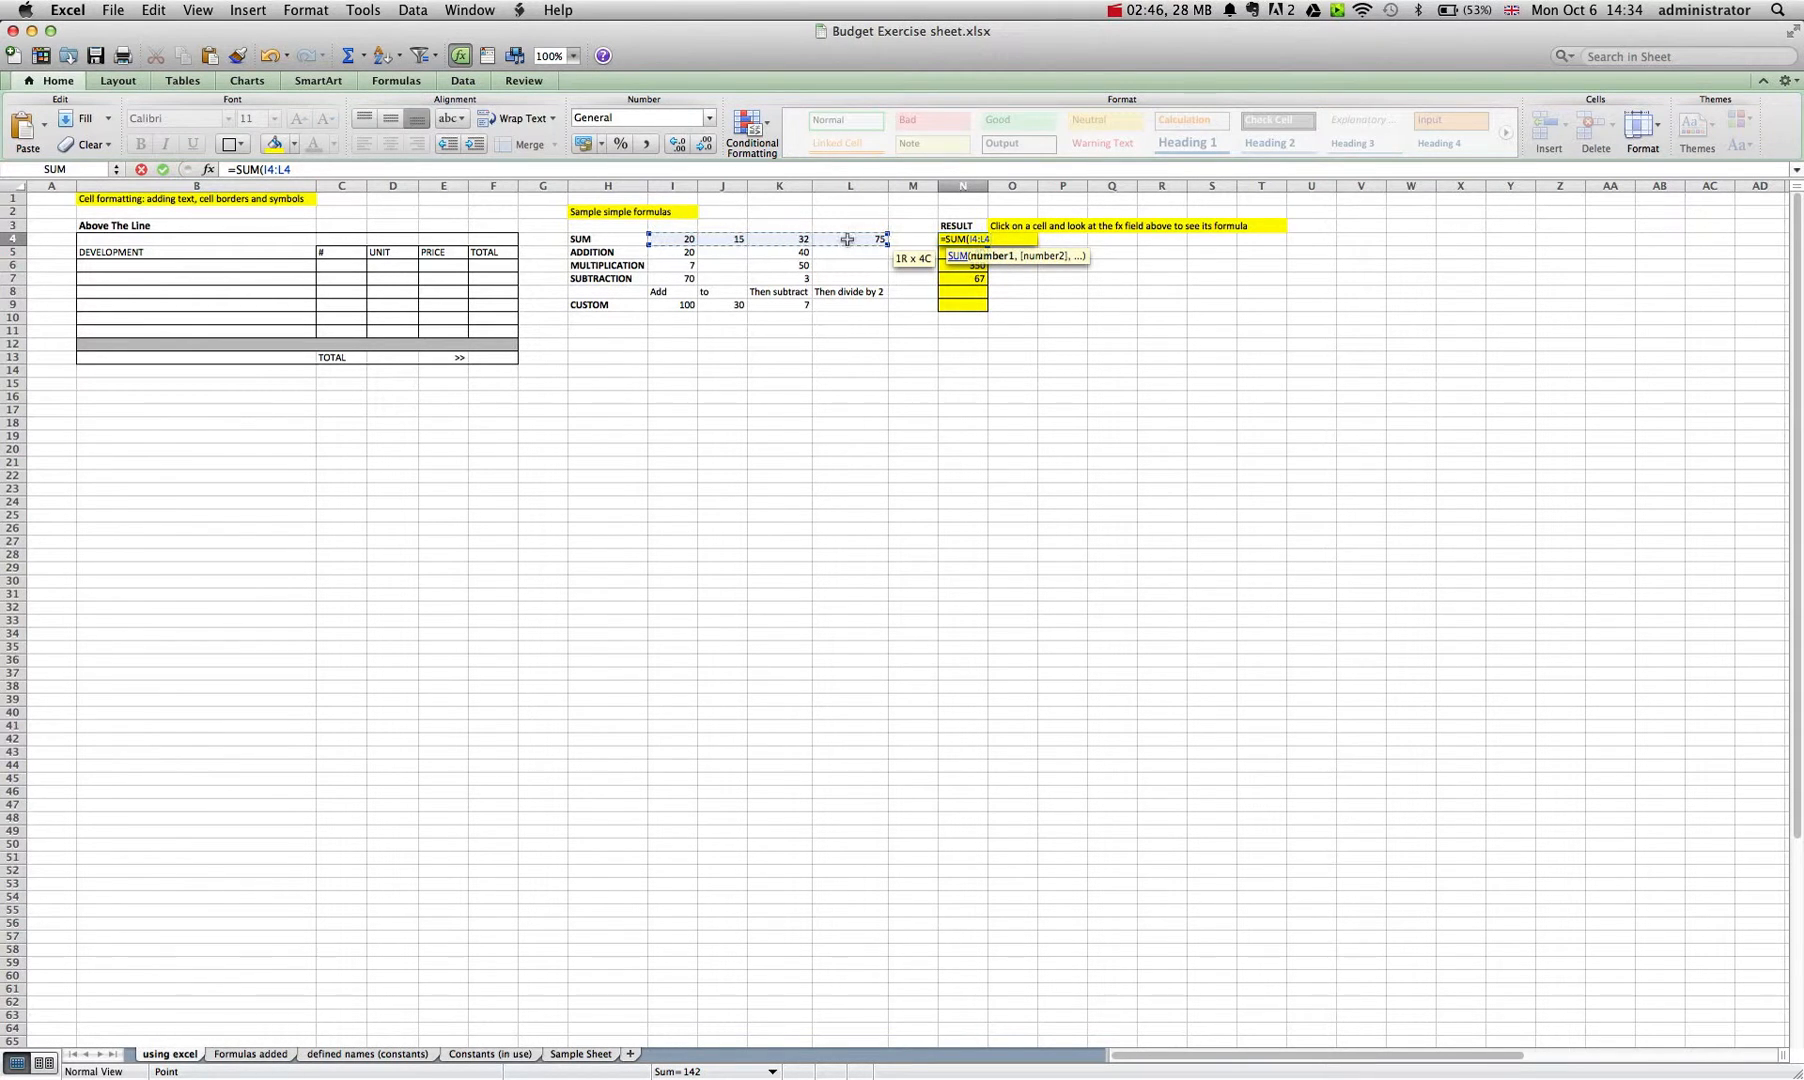
text())
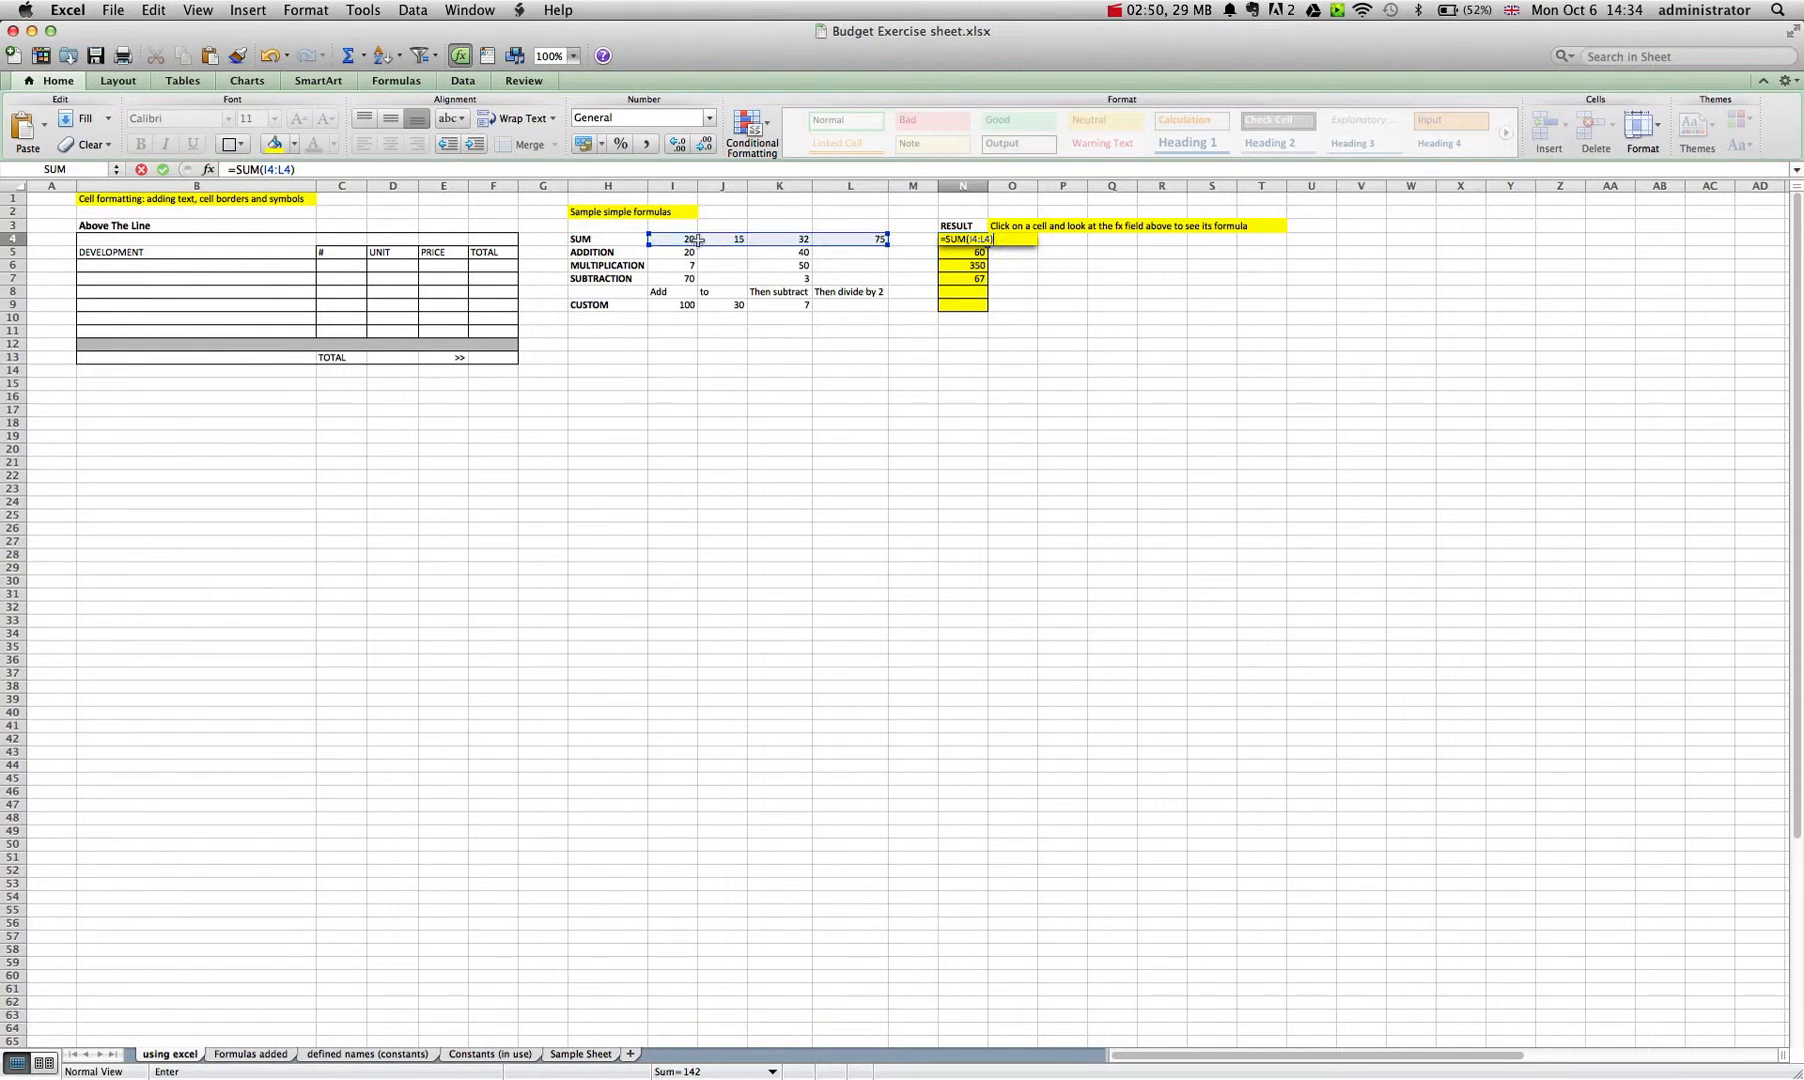
key(Return)
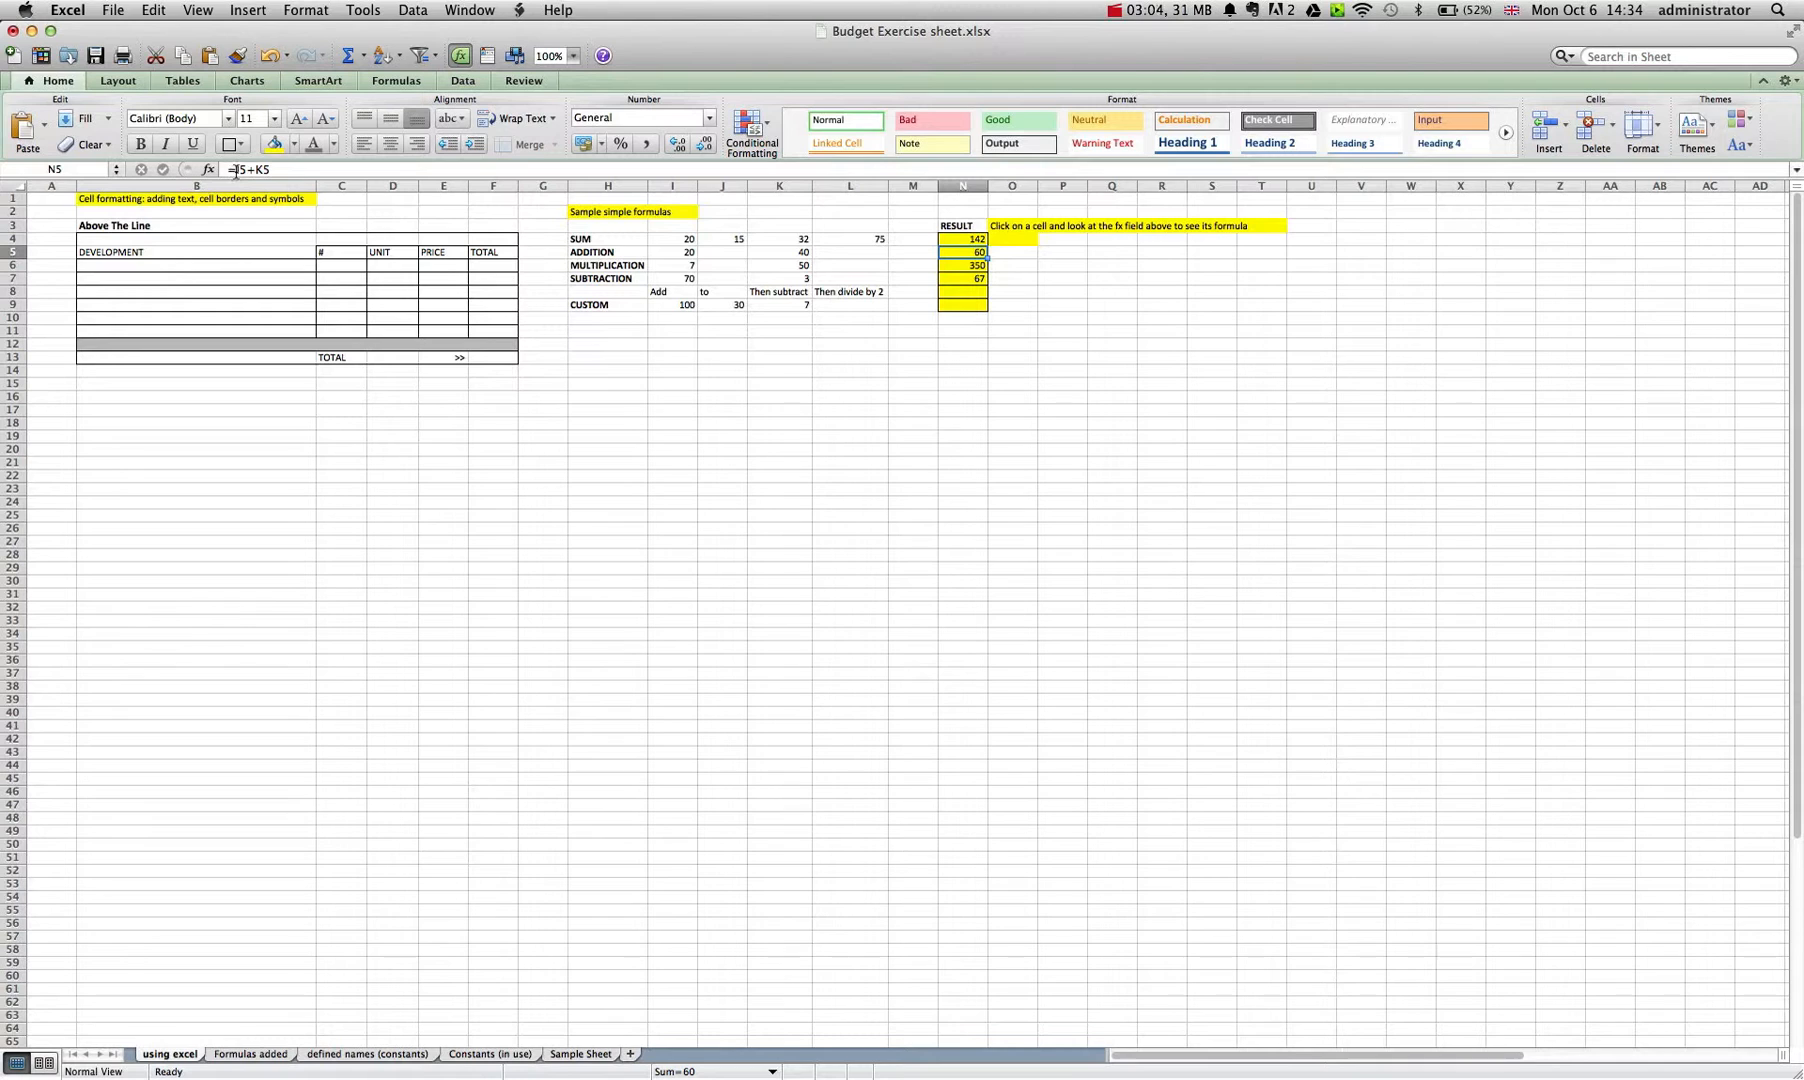
Check the two ADDITION values and re-enter the row's result in N5 as =I5+K5.
click(686, 253)
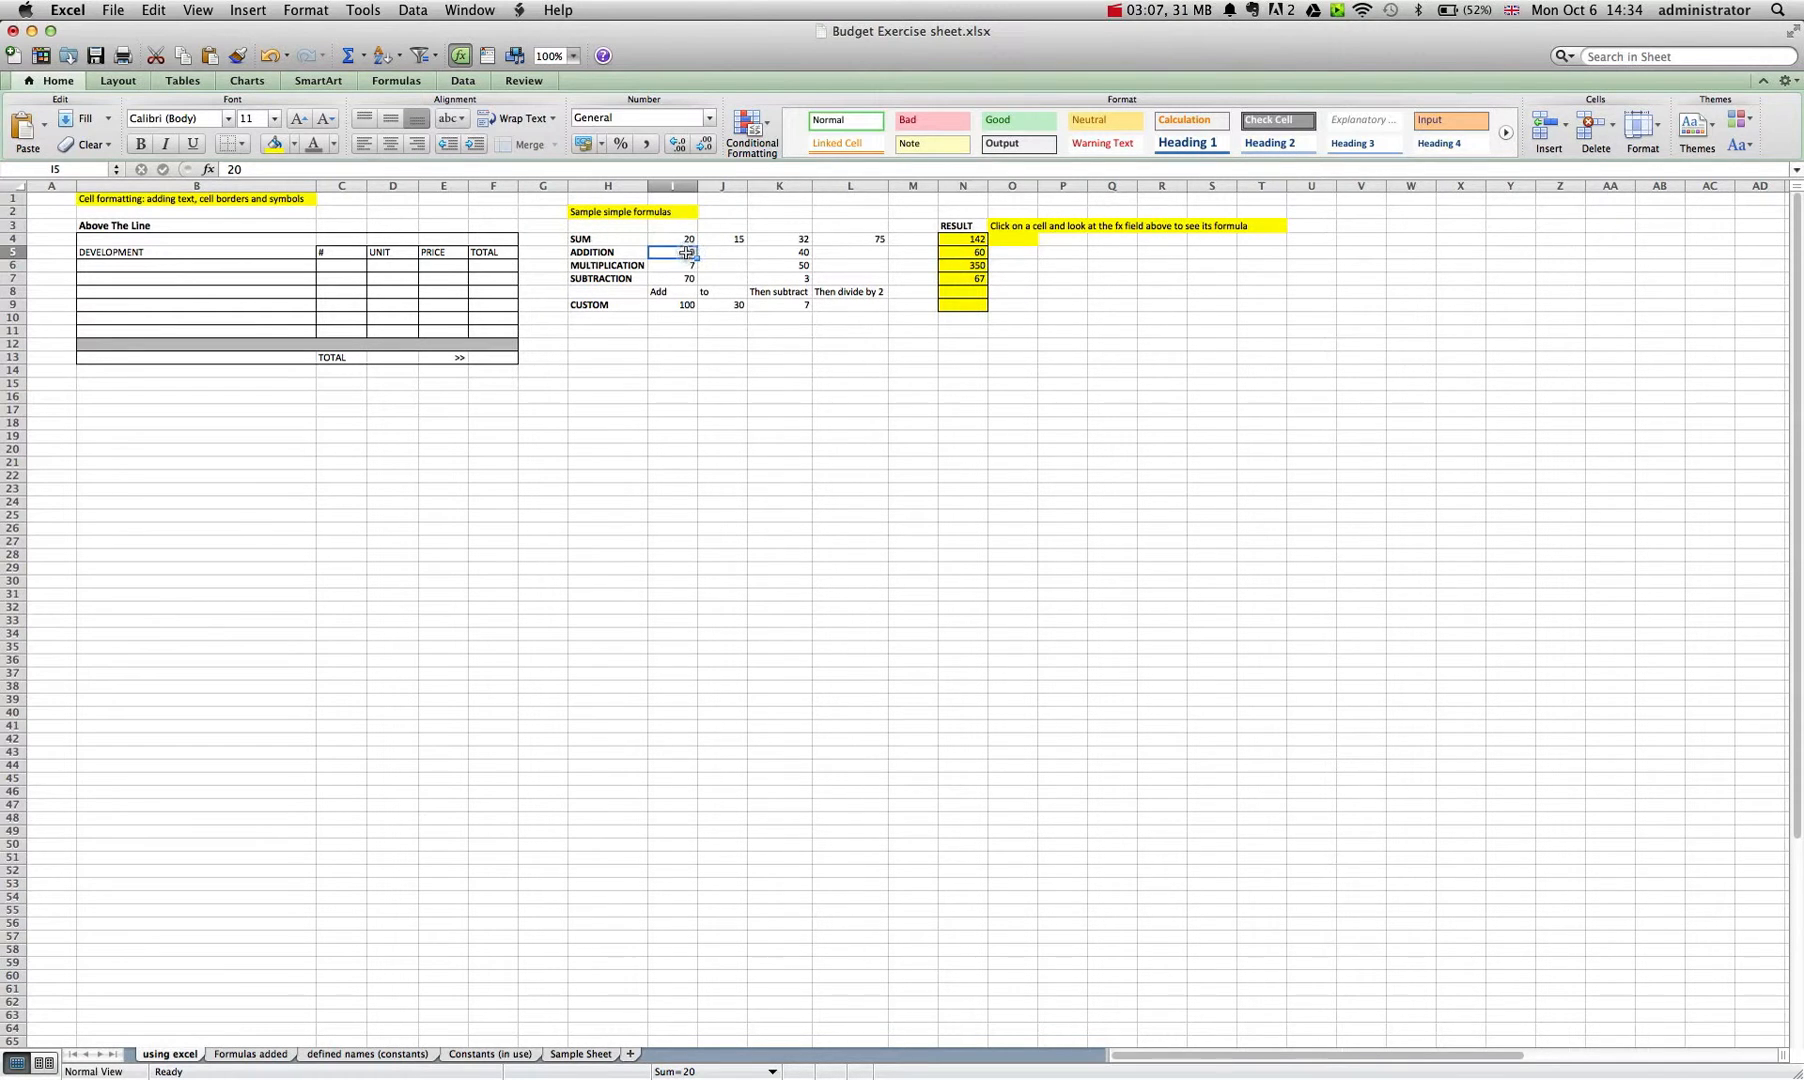
click(771, 255)
click(964, 253)
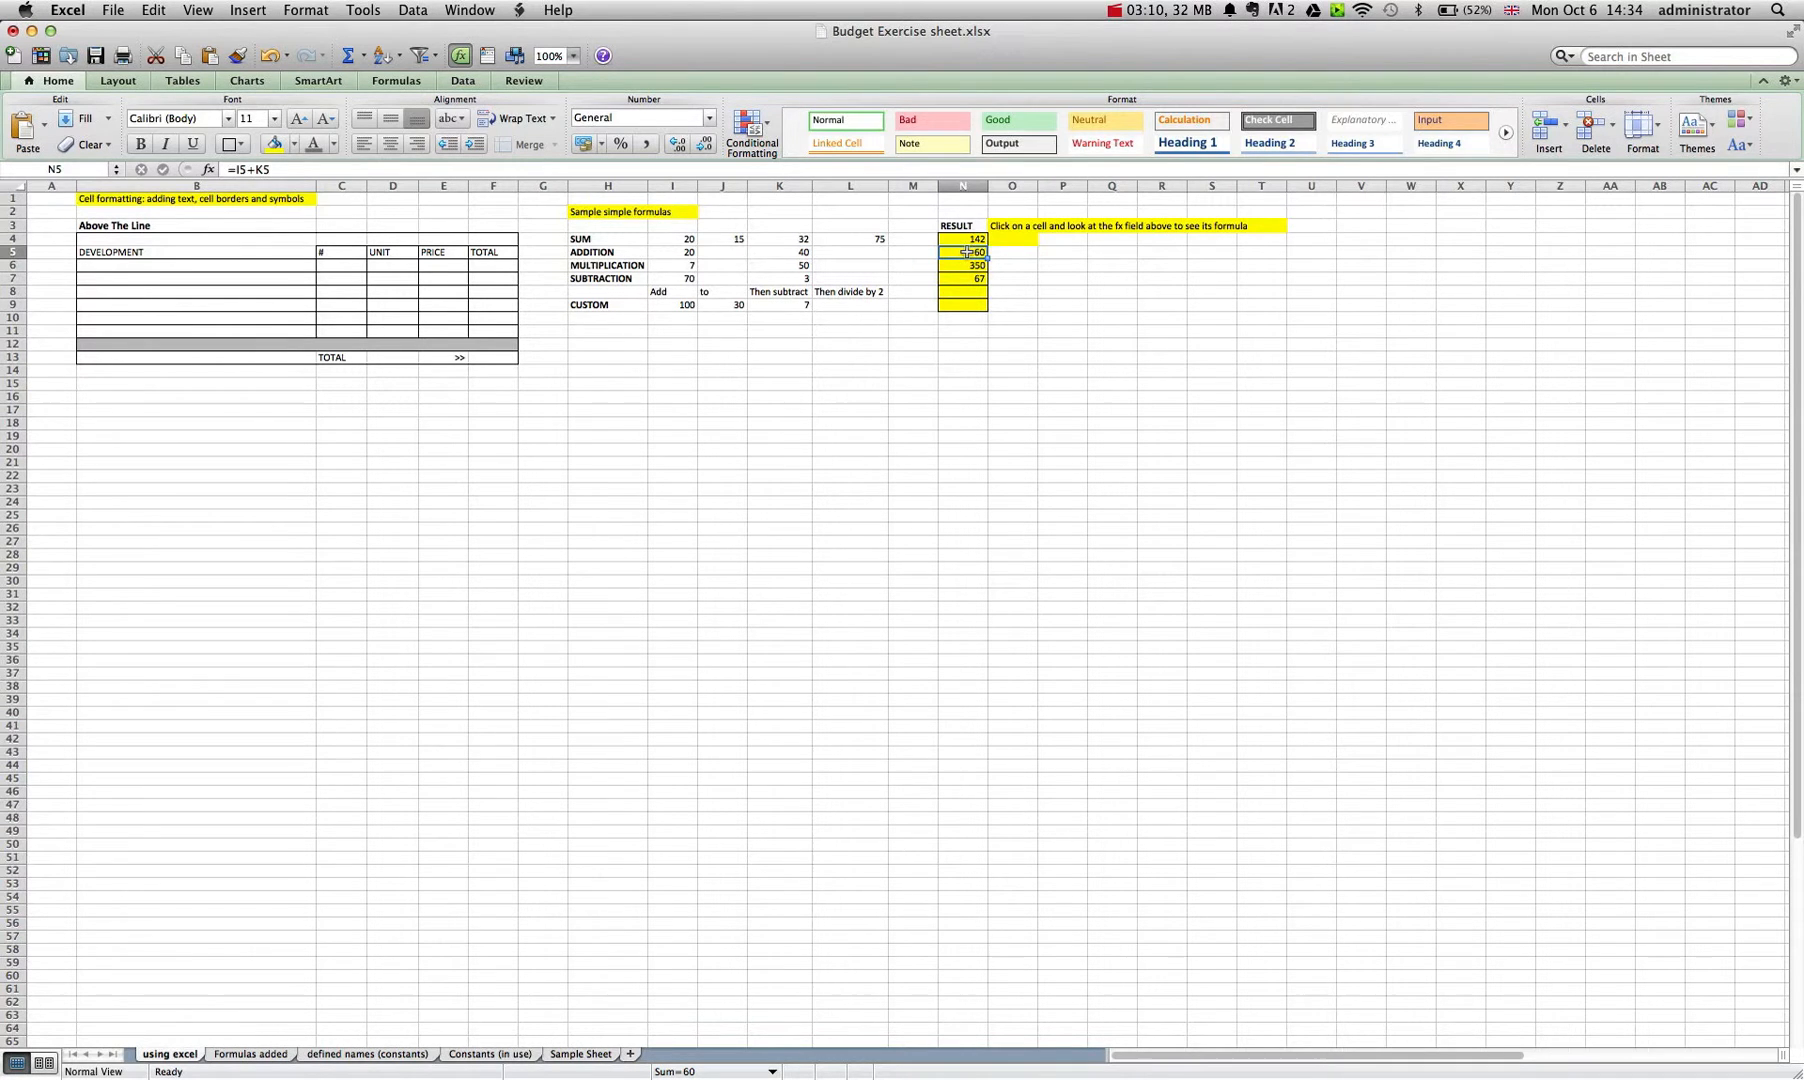
text(=)
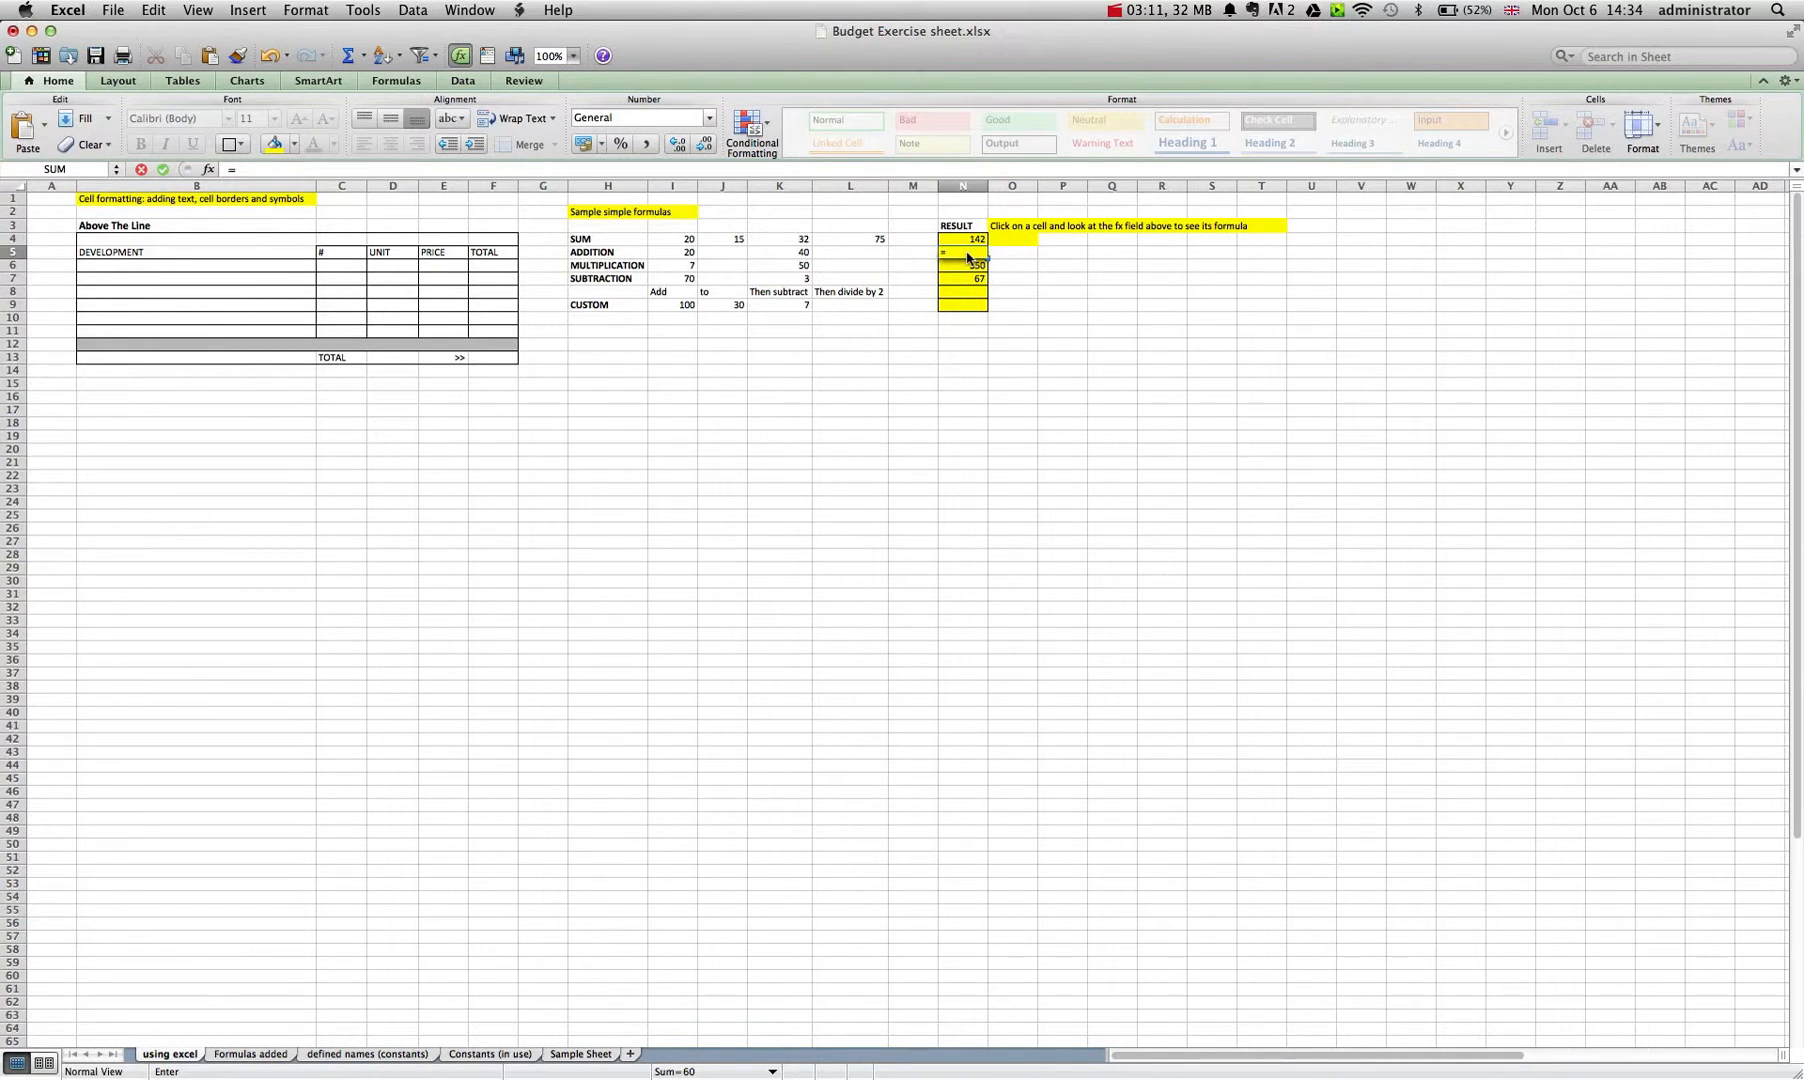
click(688, 253)
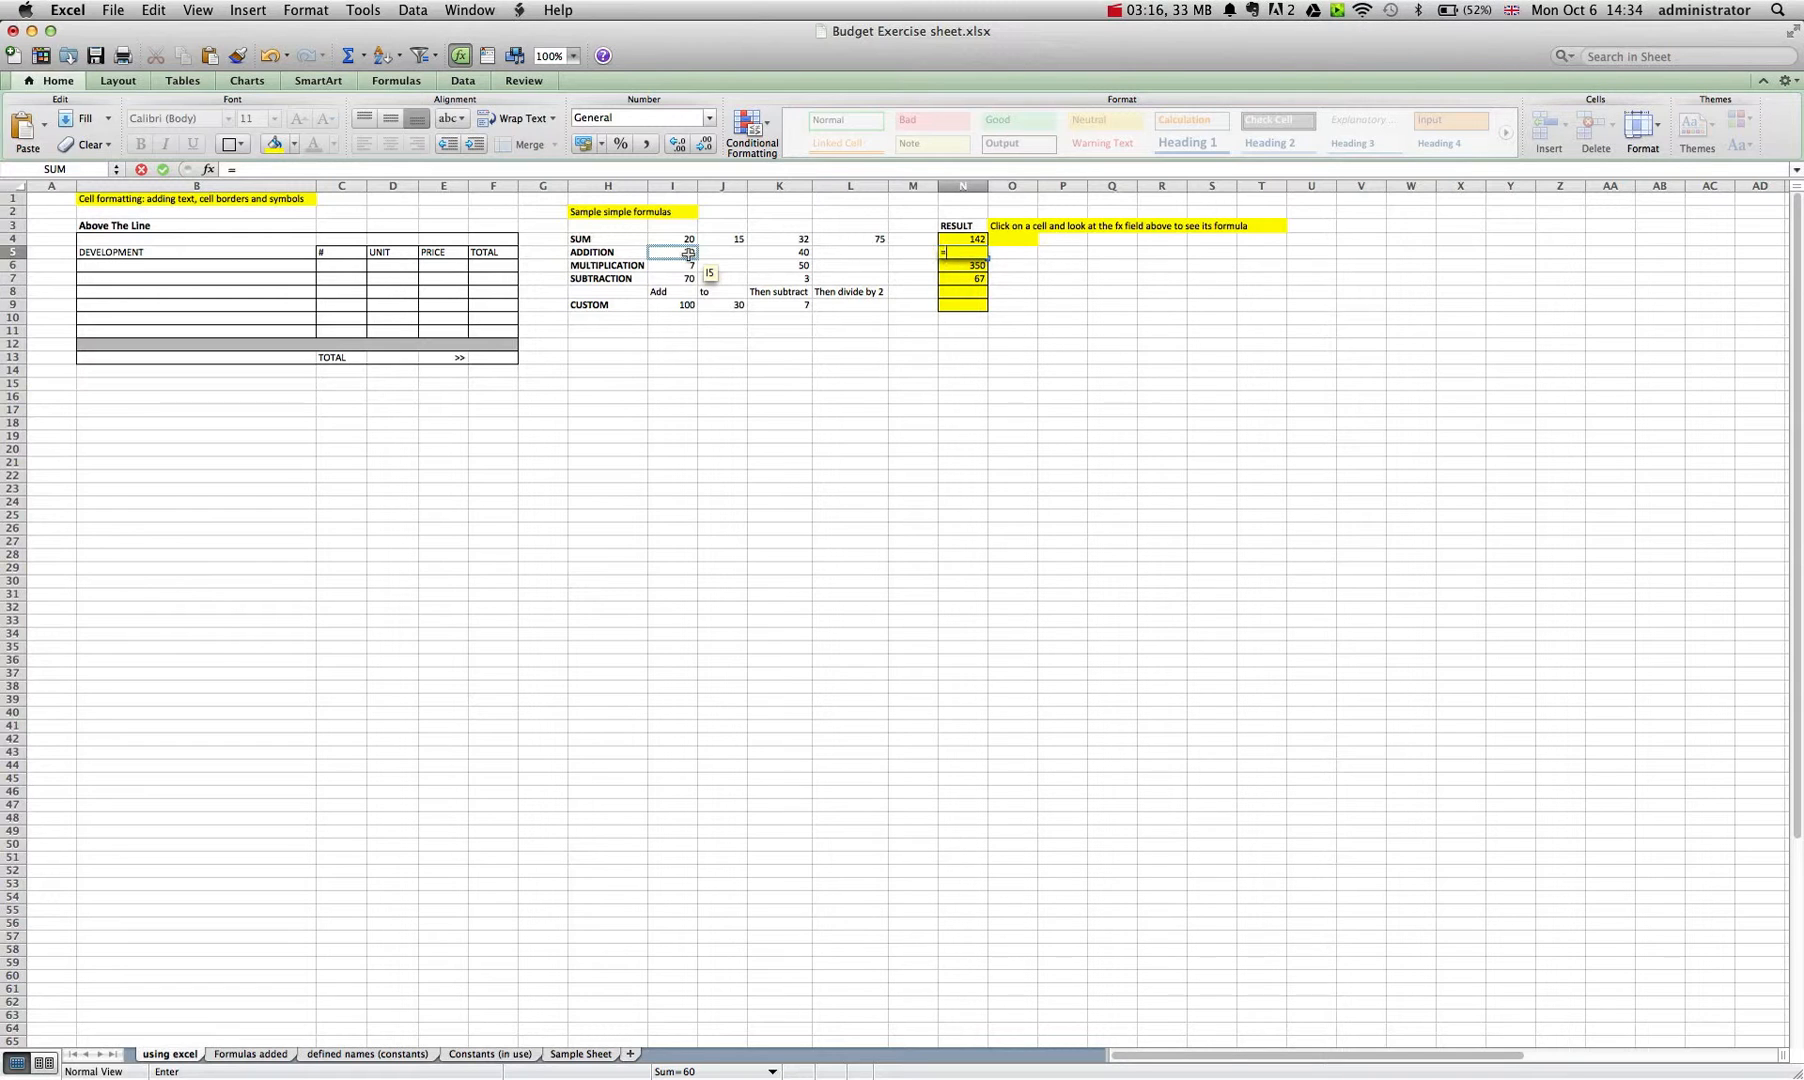
click(688, 253)
text(+)
click(800, 253)
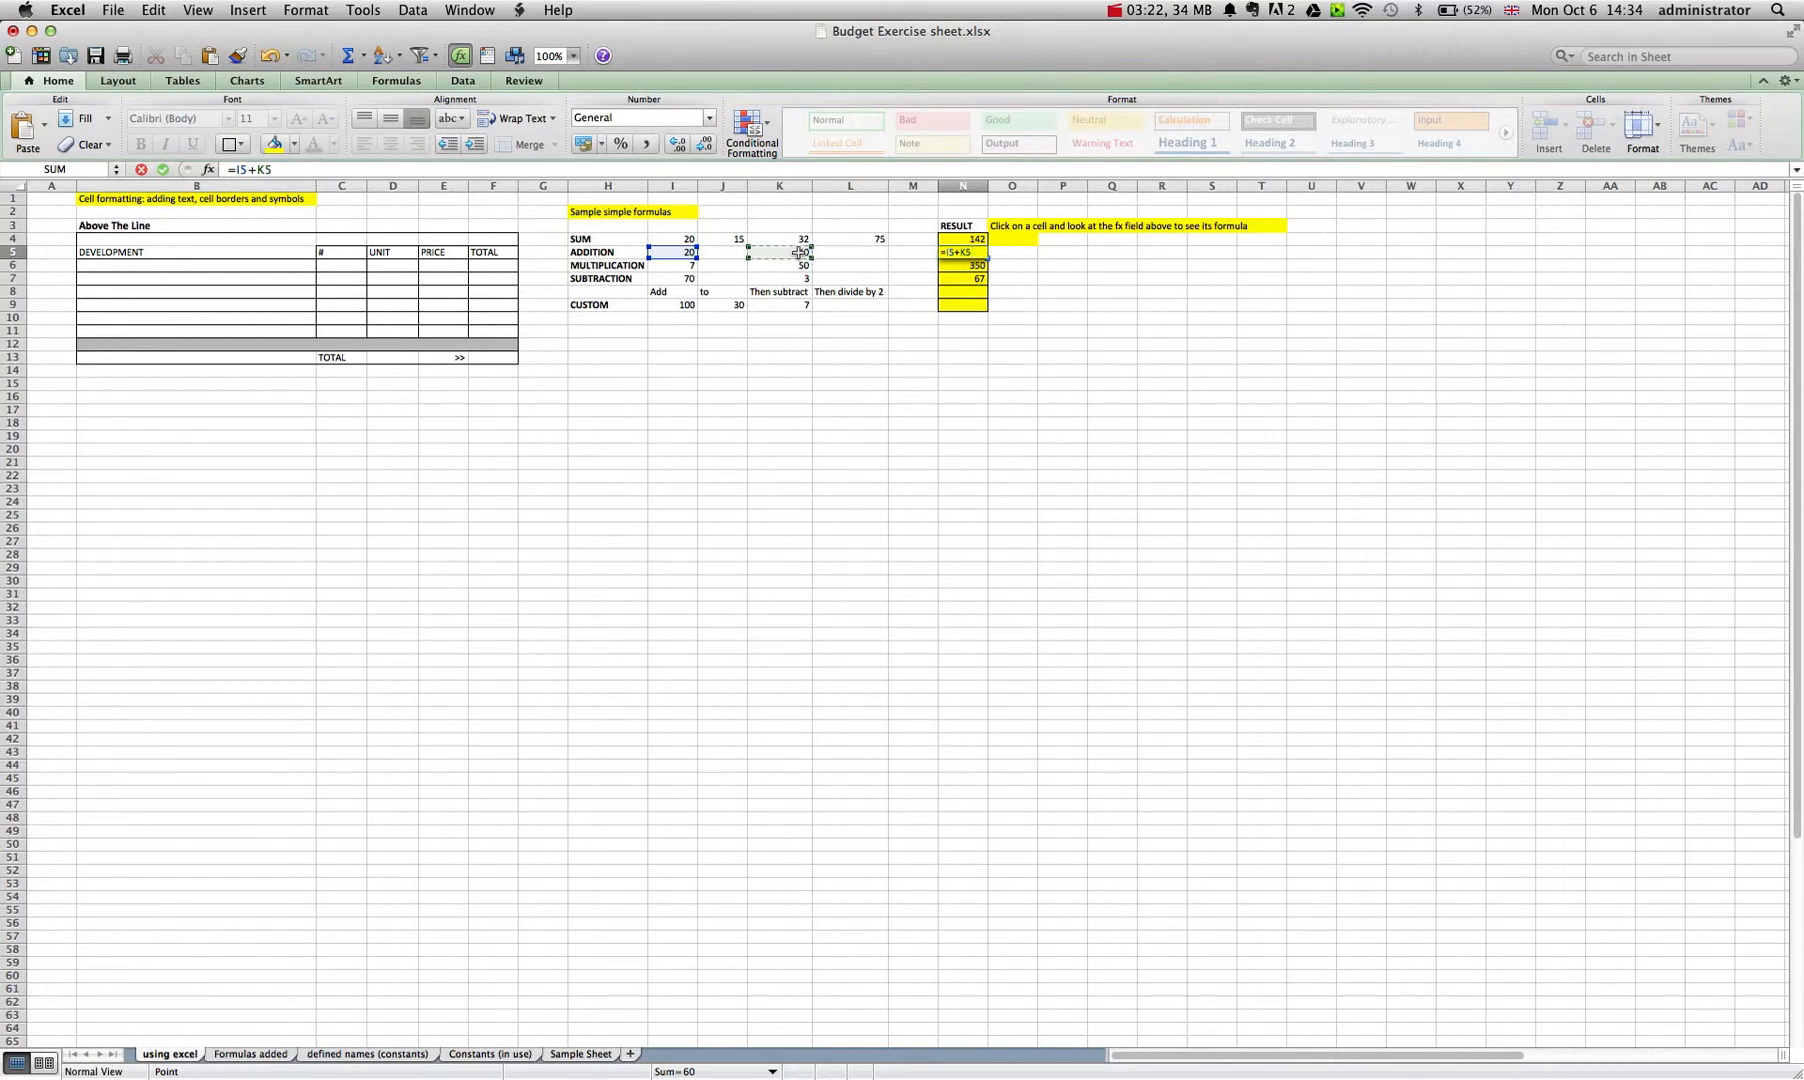
key(Return)
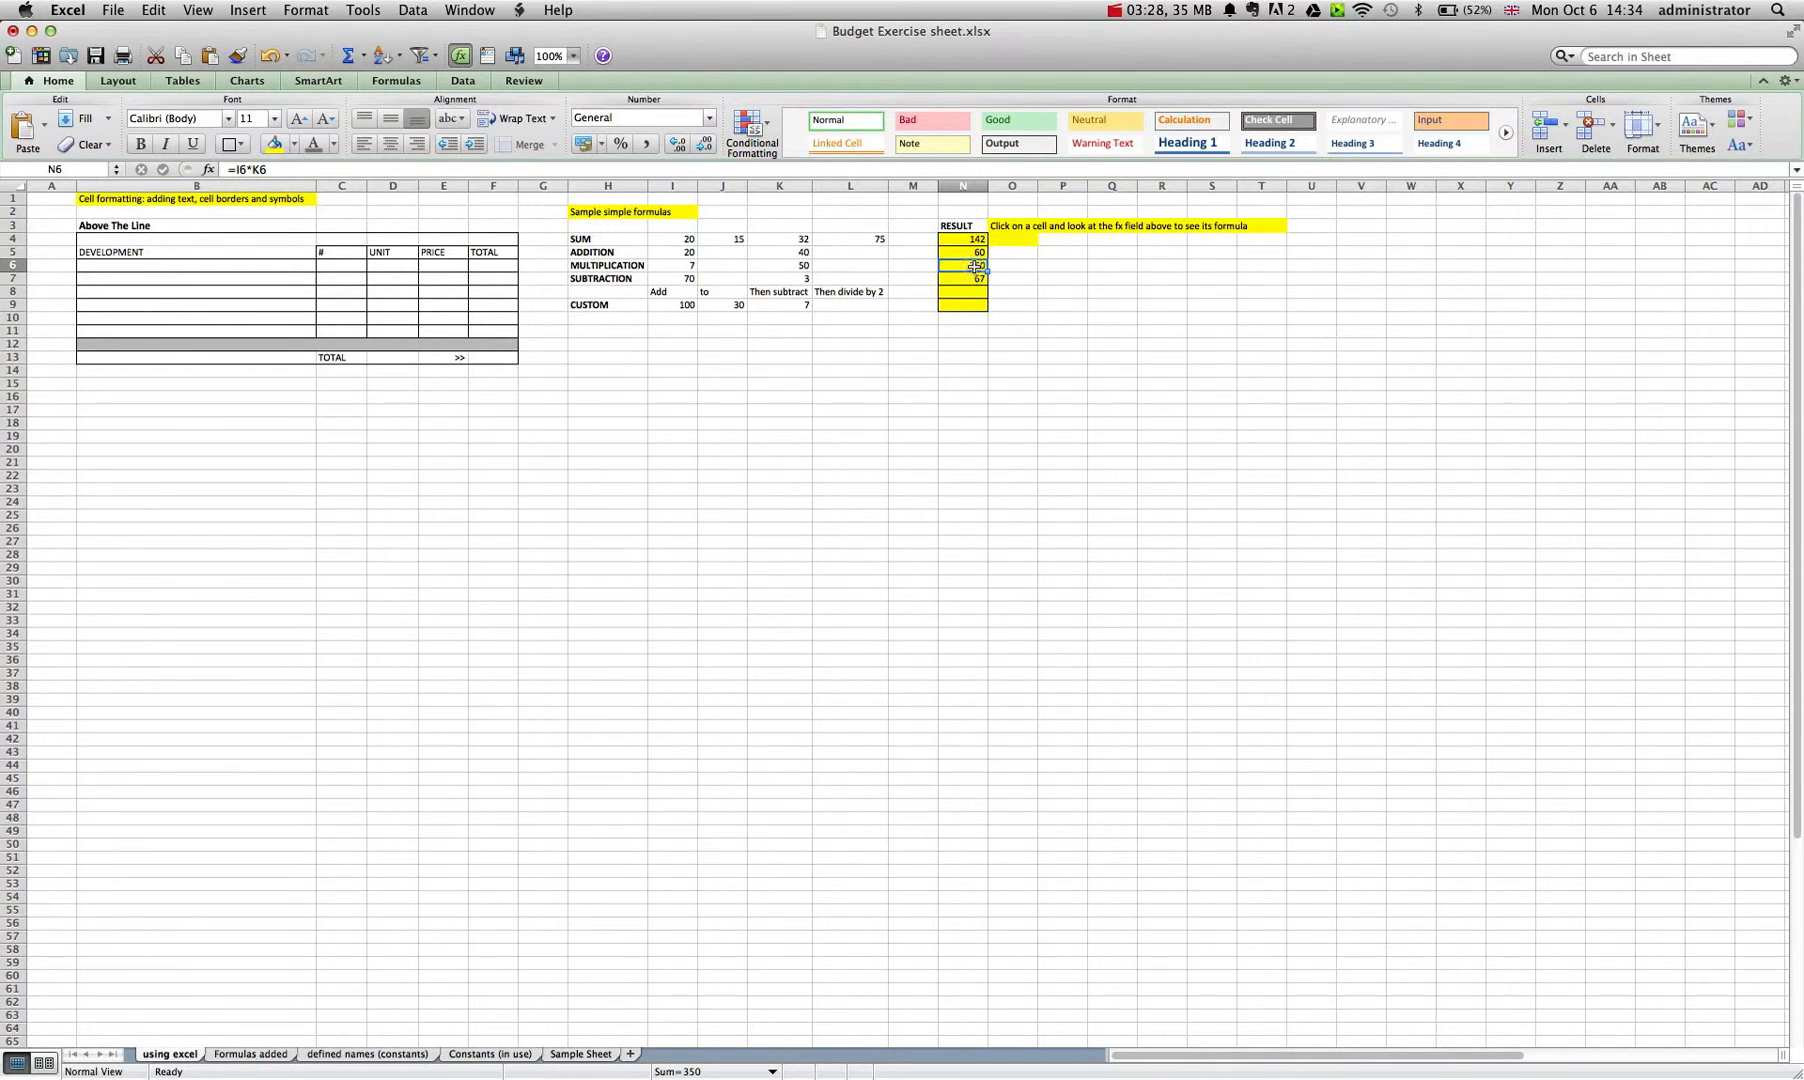
Re-enter the MULTIPLICATION row's result in N6 as =I6*K6.
text(=)
click(690, 266)
text(*)
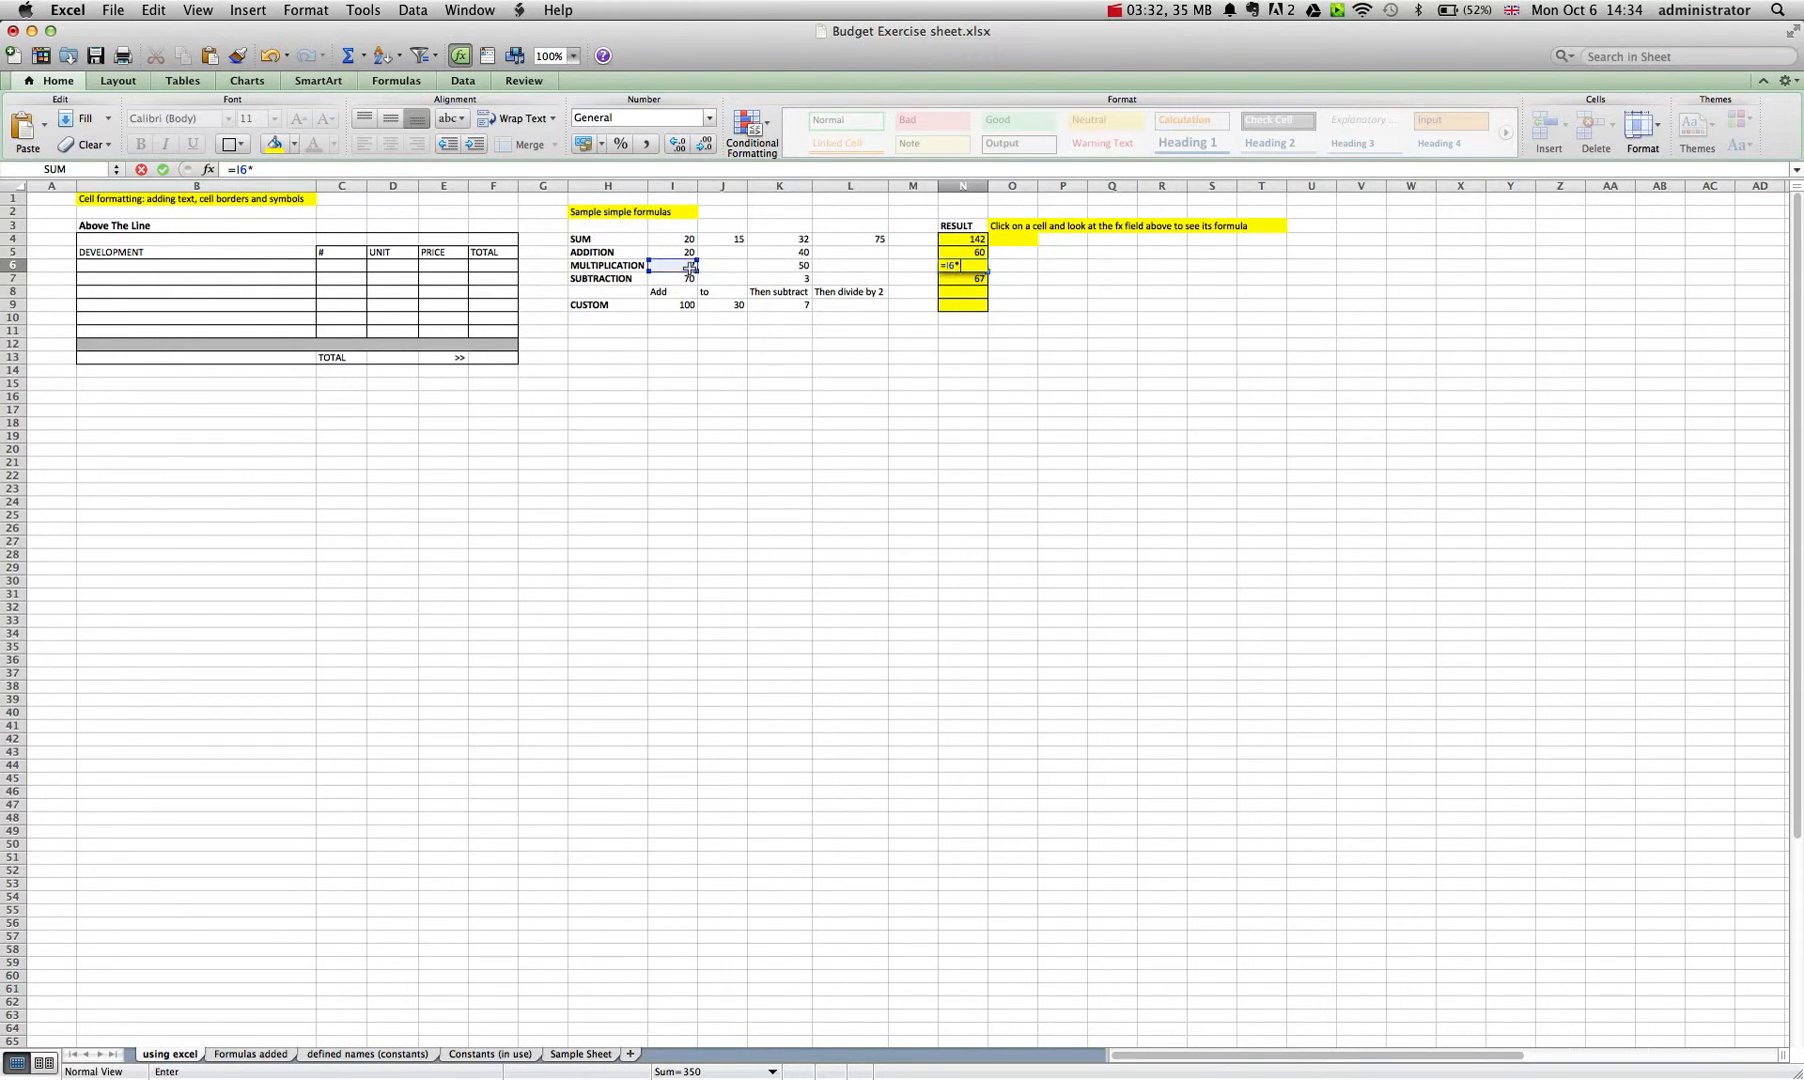
click(765, 269)
key(Return)
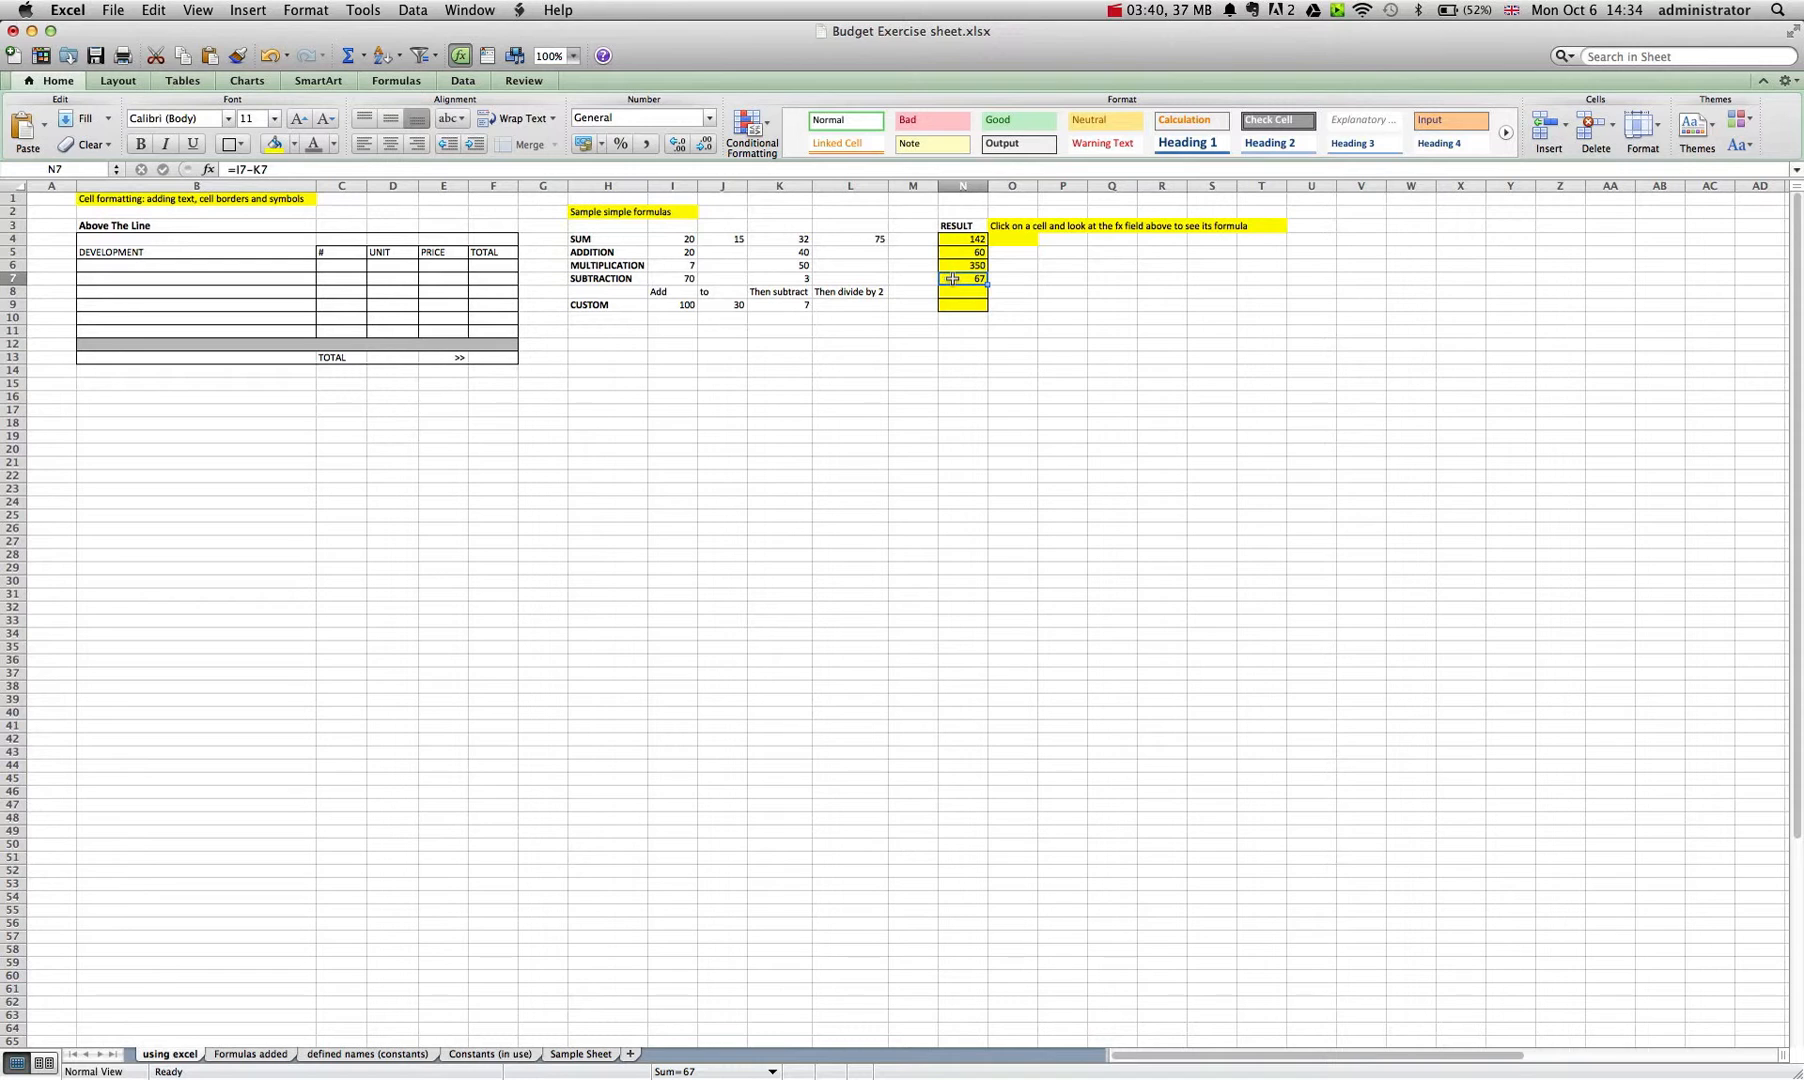
Re-enter the SUBTRACTION row's result in N7 as =I7-K7.
text(=)
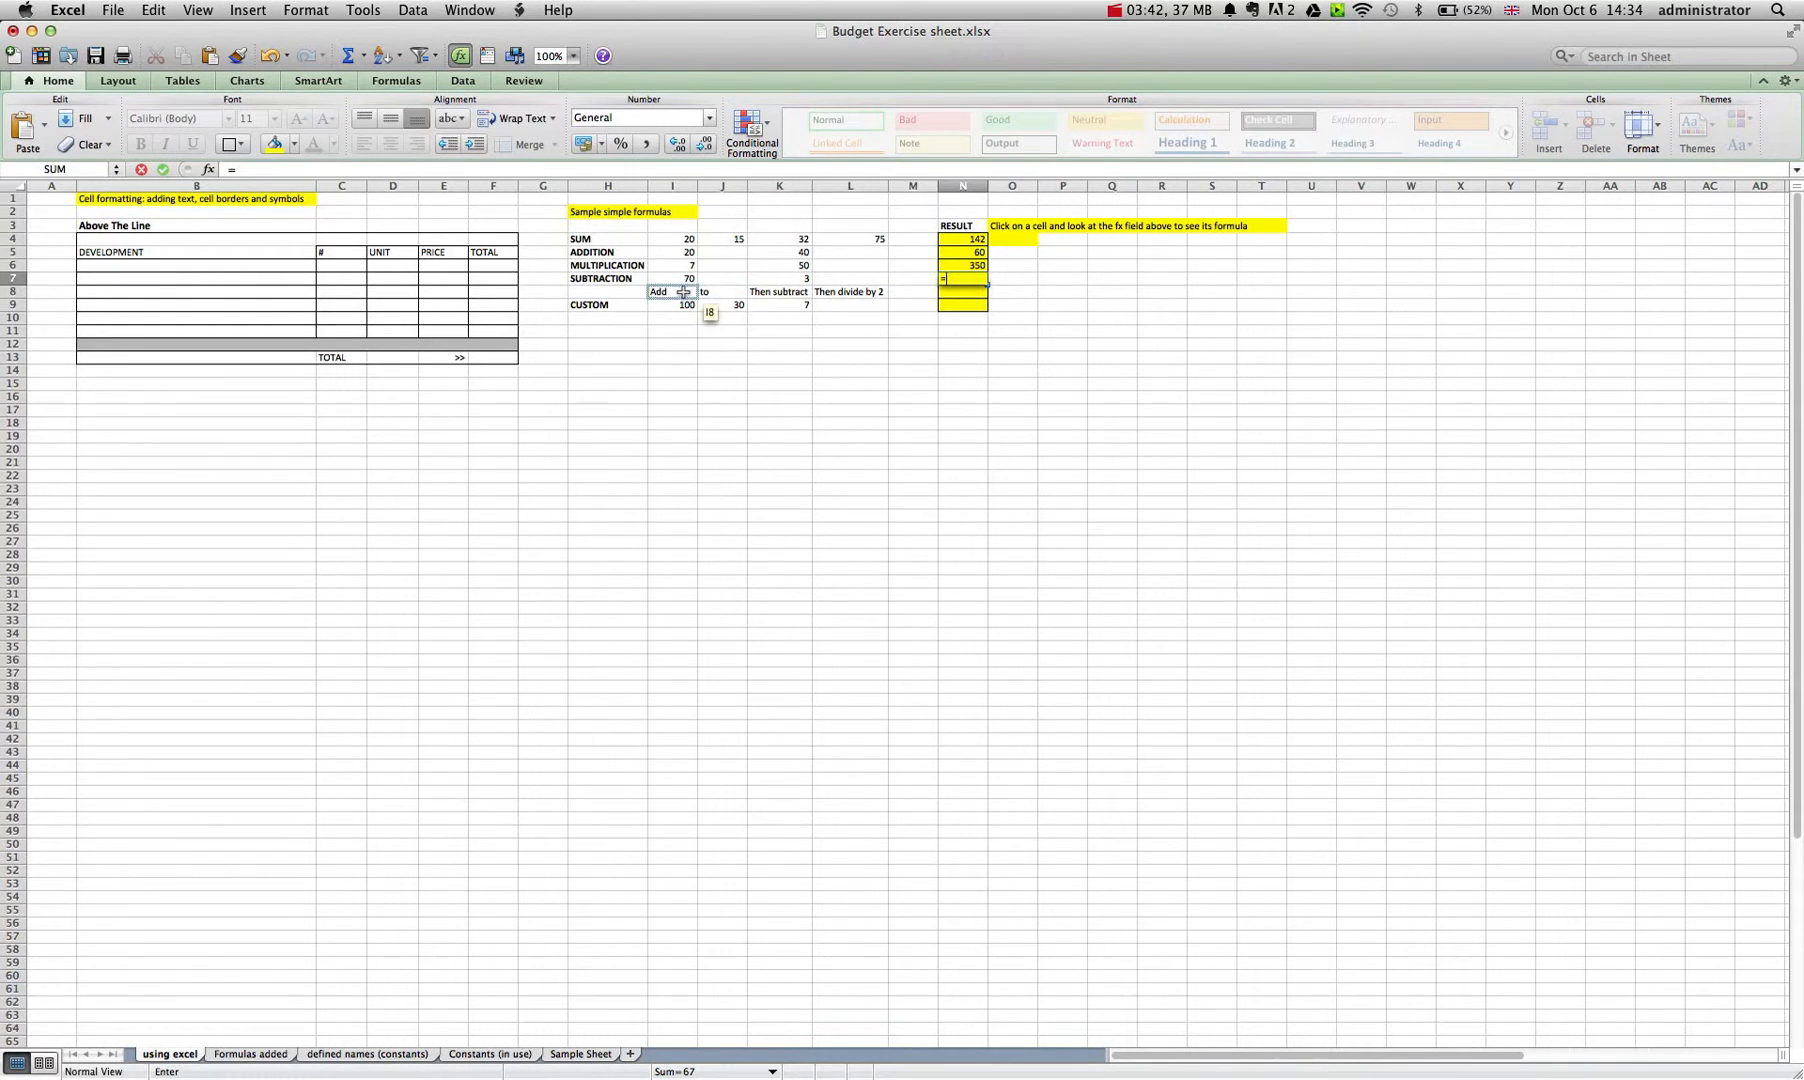
click(682, 282)
text(-)
click(769, 281)
key(Return)
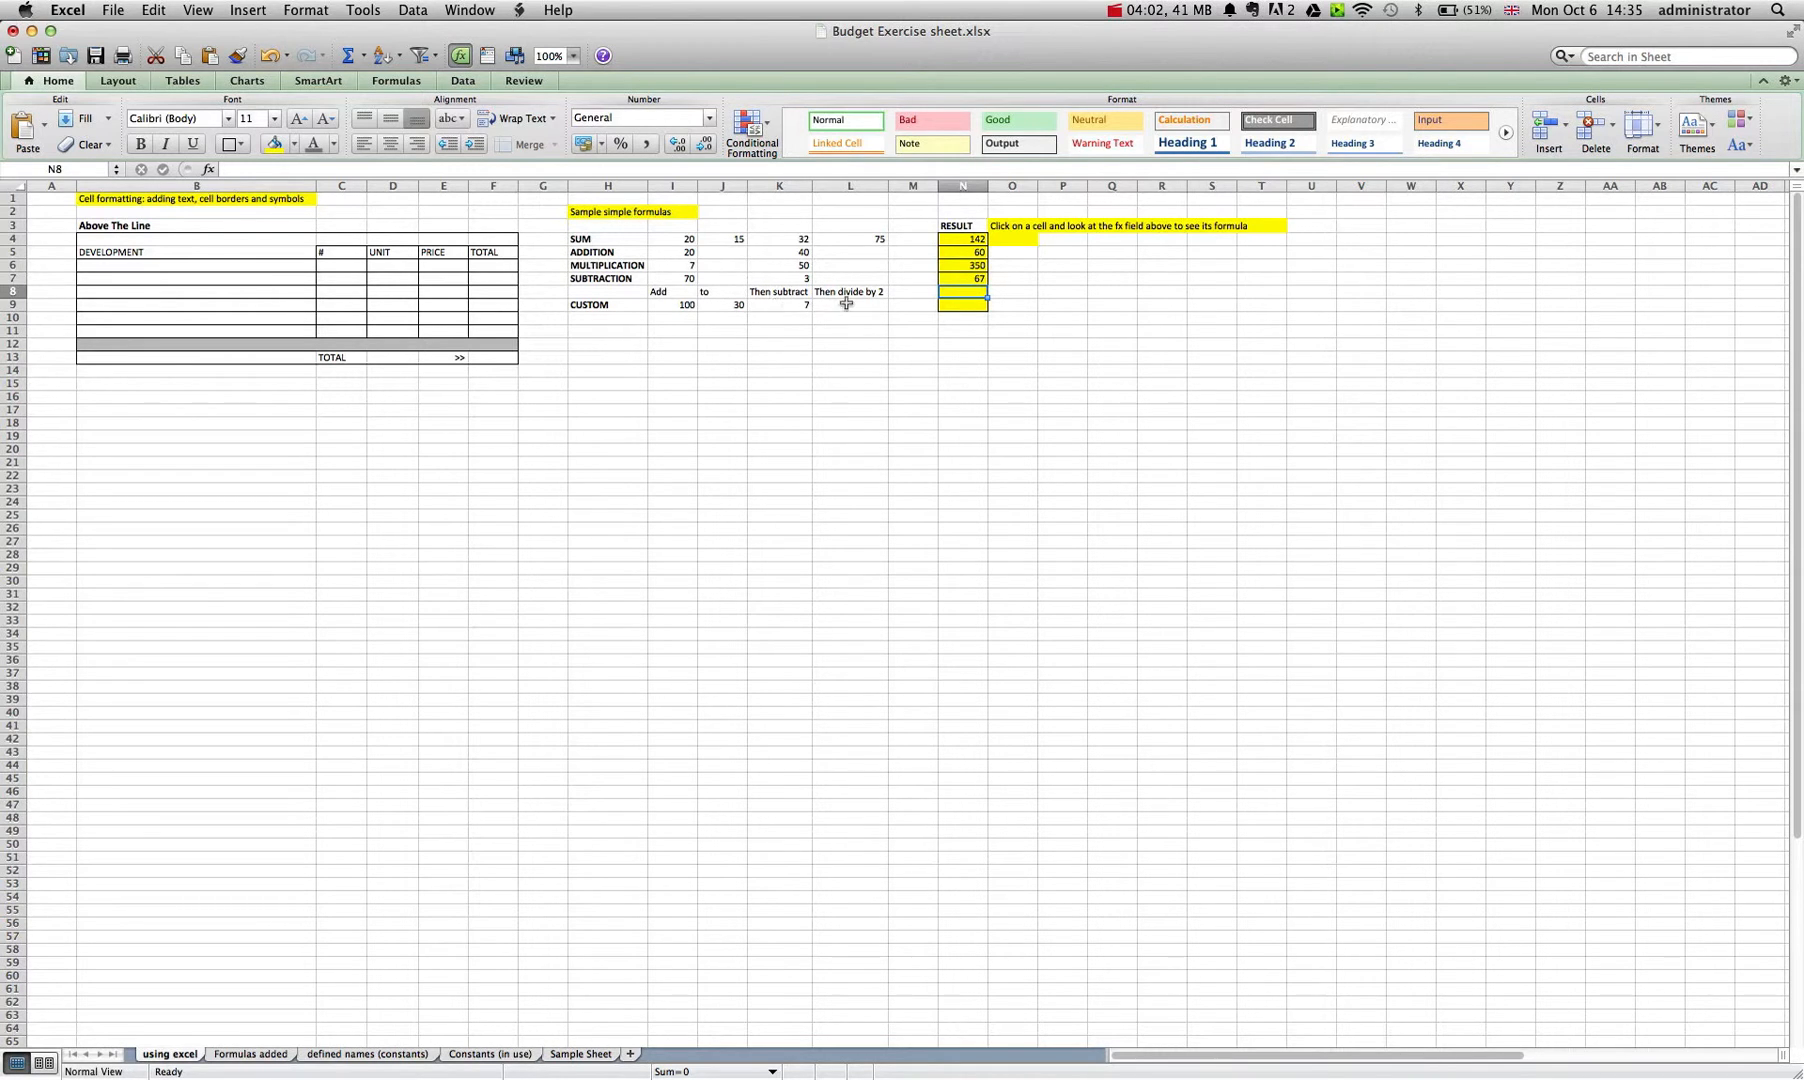
Begin the CUSTOM row's formula in N9 with the bracketed addition =(I9+J9).
click(952, 304)
text(=)
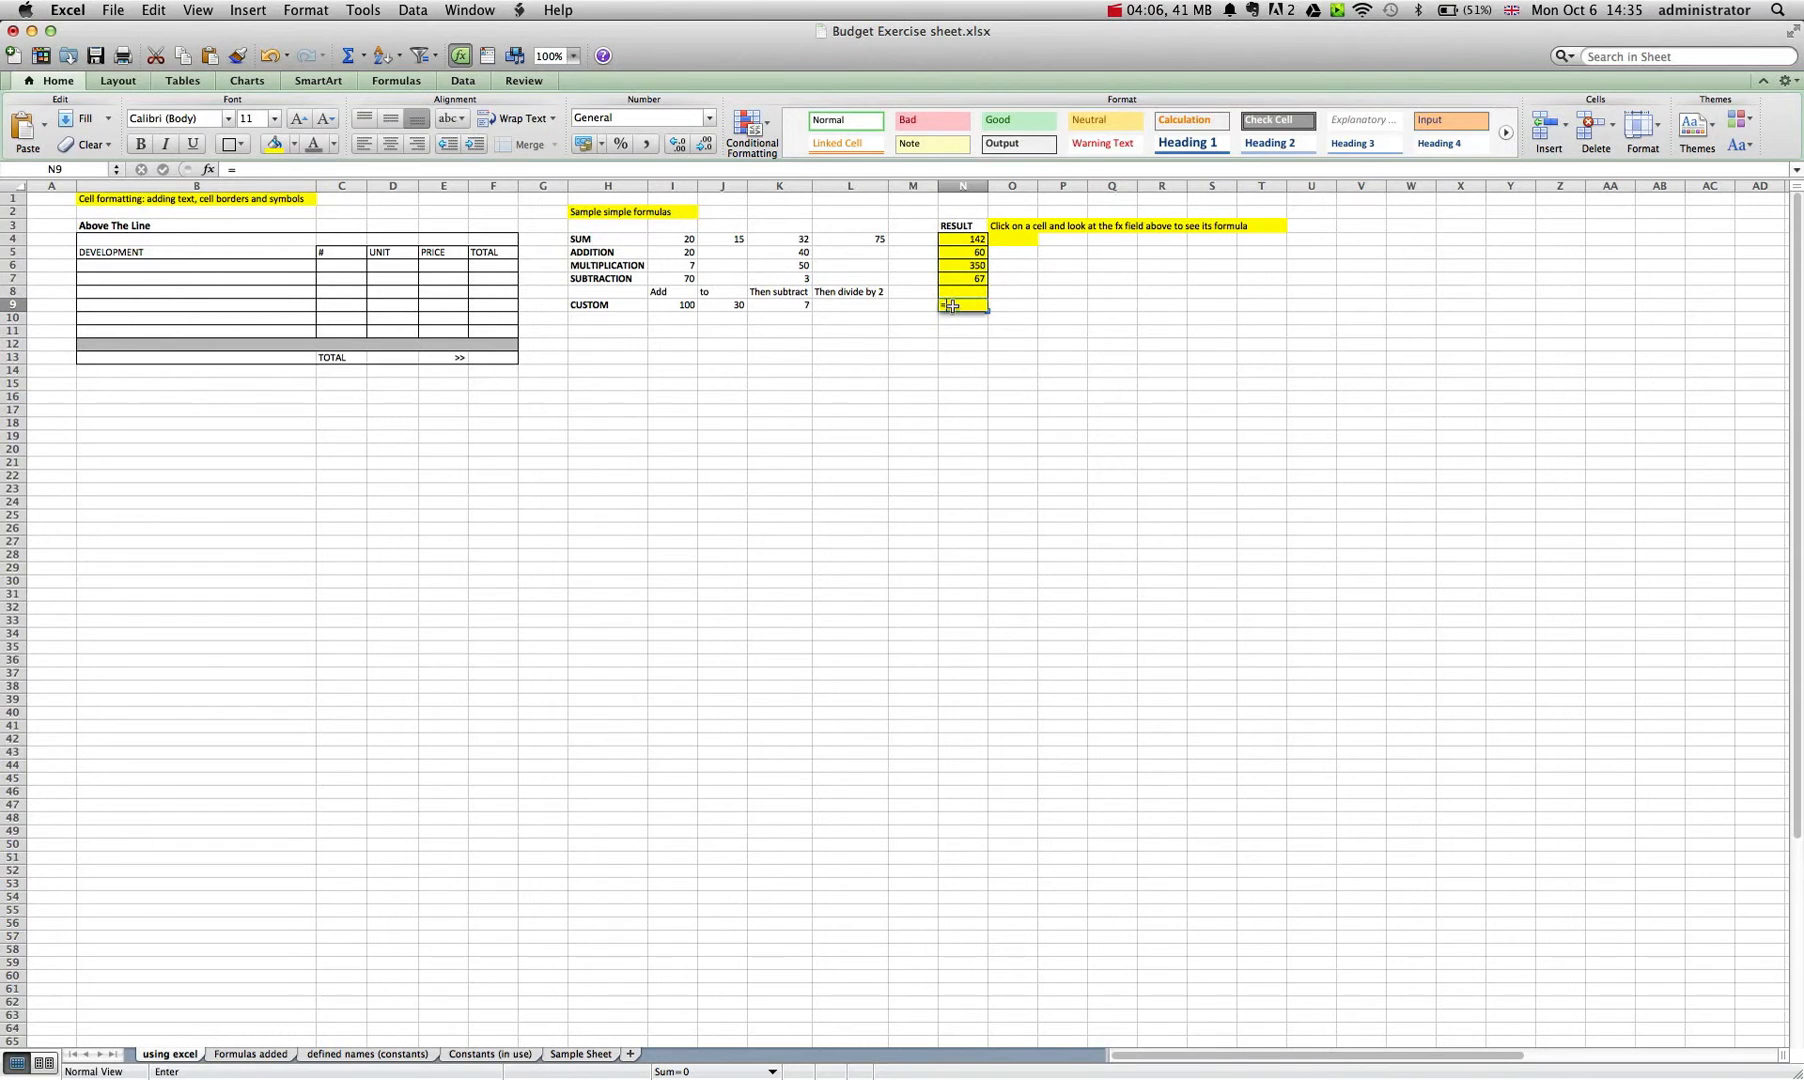
click(680, 306)
text(+)
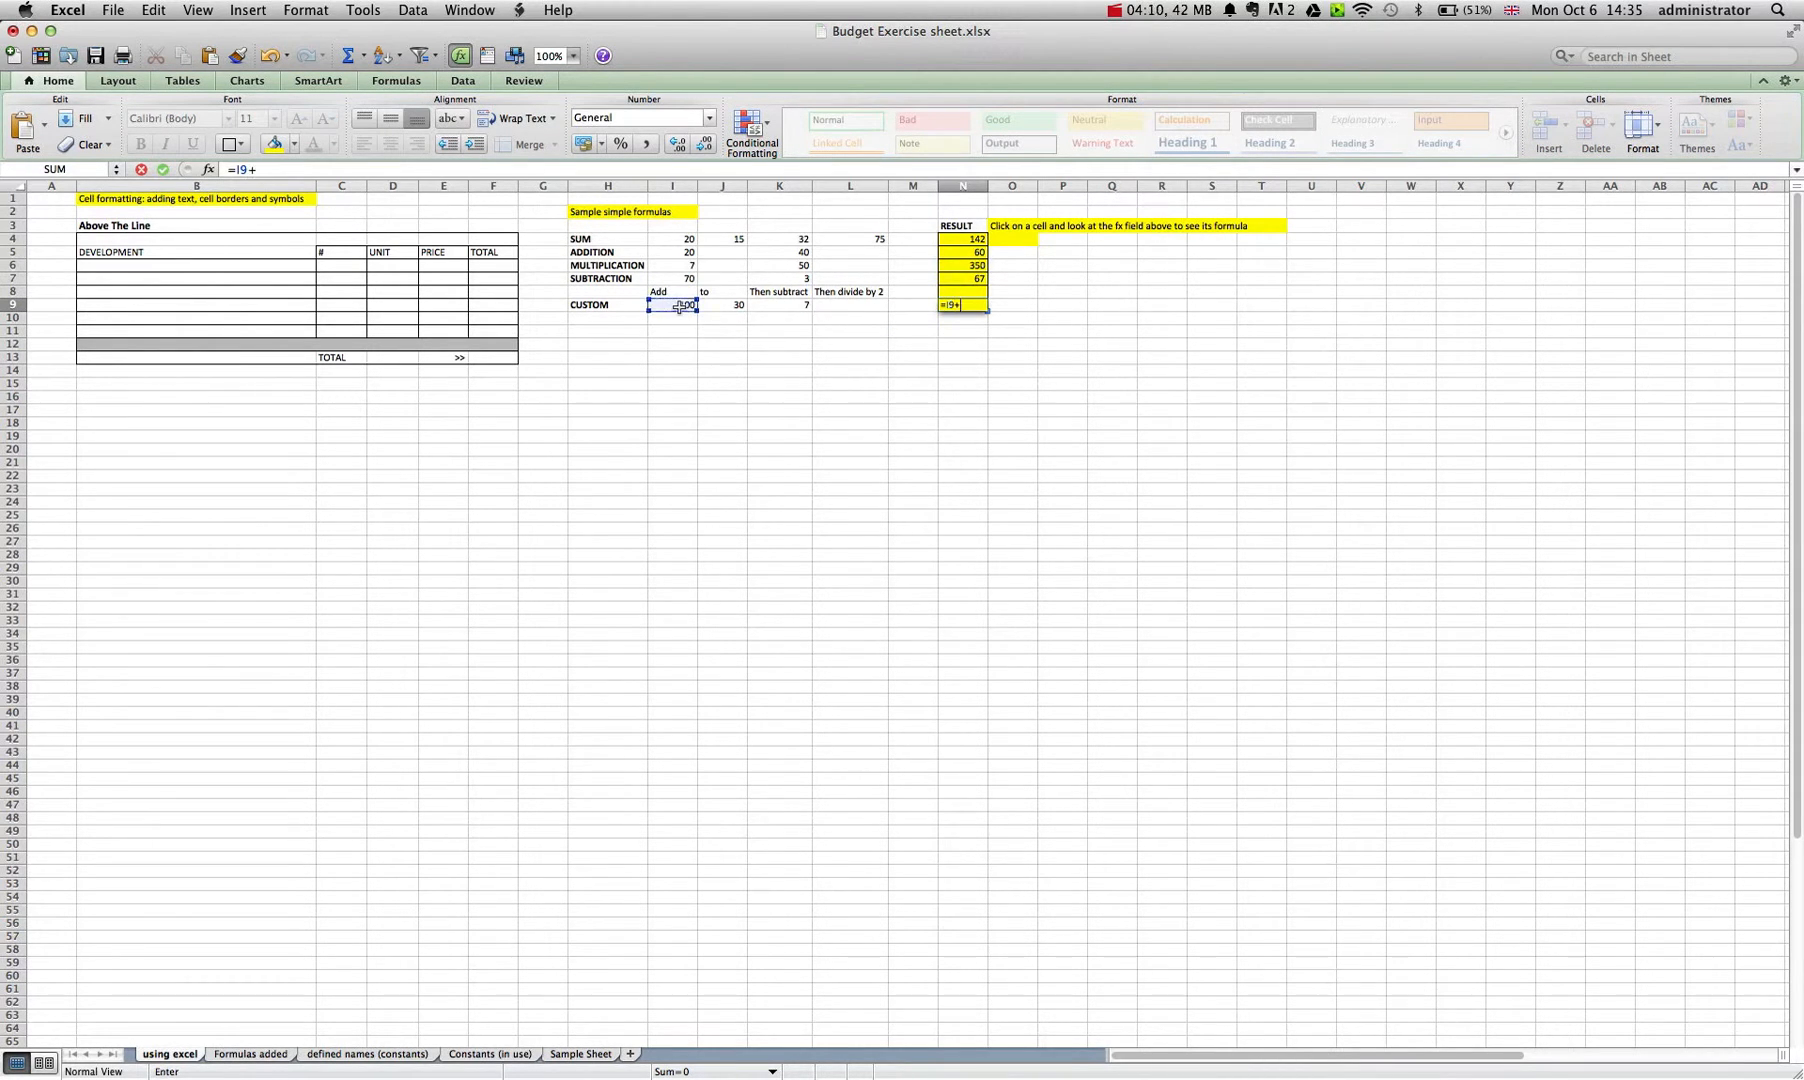
click(716, 305)
click(942, 305)
text(()
click(975, 305)
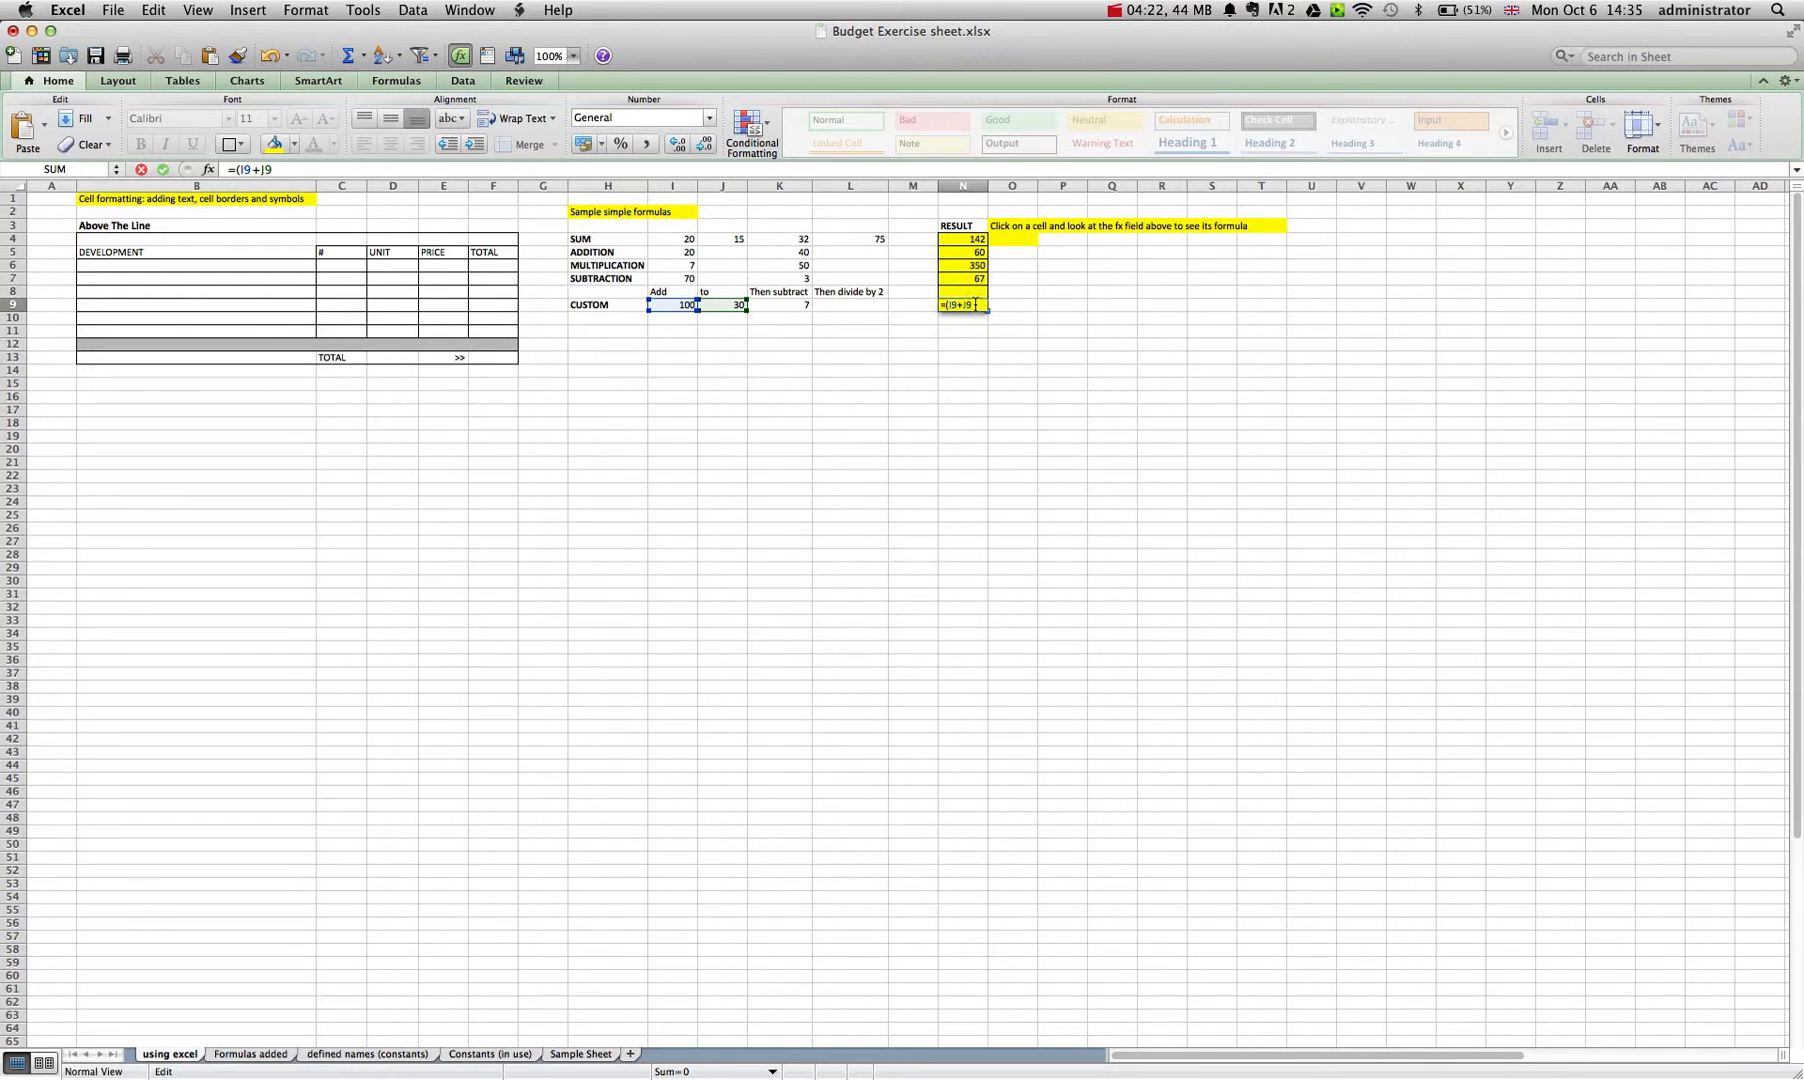
Extend the N9 formula to subtract K9, bracket the whole expression and divide it by 2, as =((I9+J9)-K9)/2.
text(-)
click(787, 310)
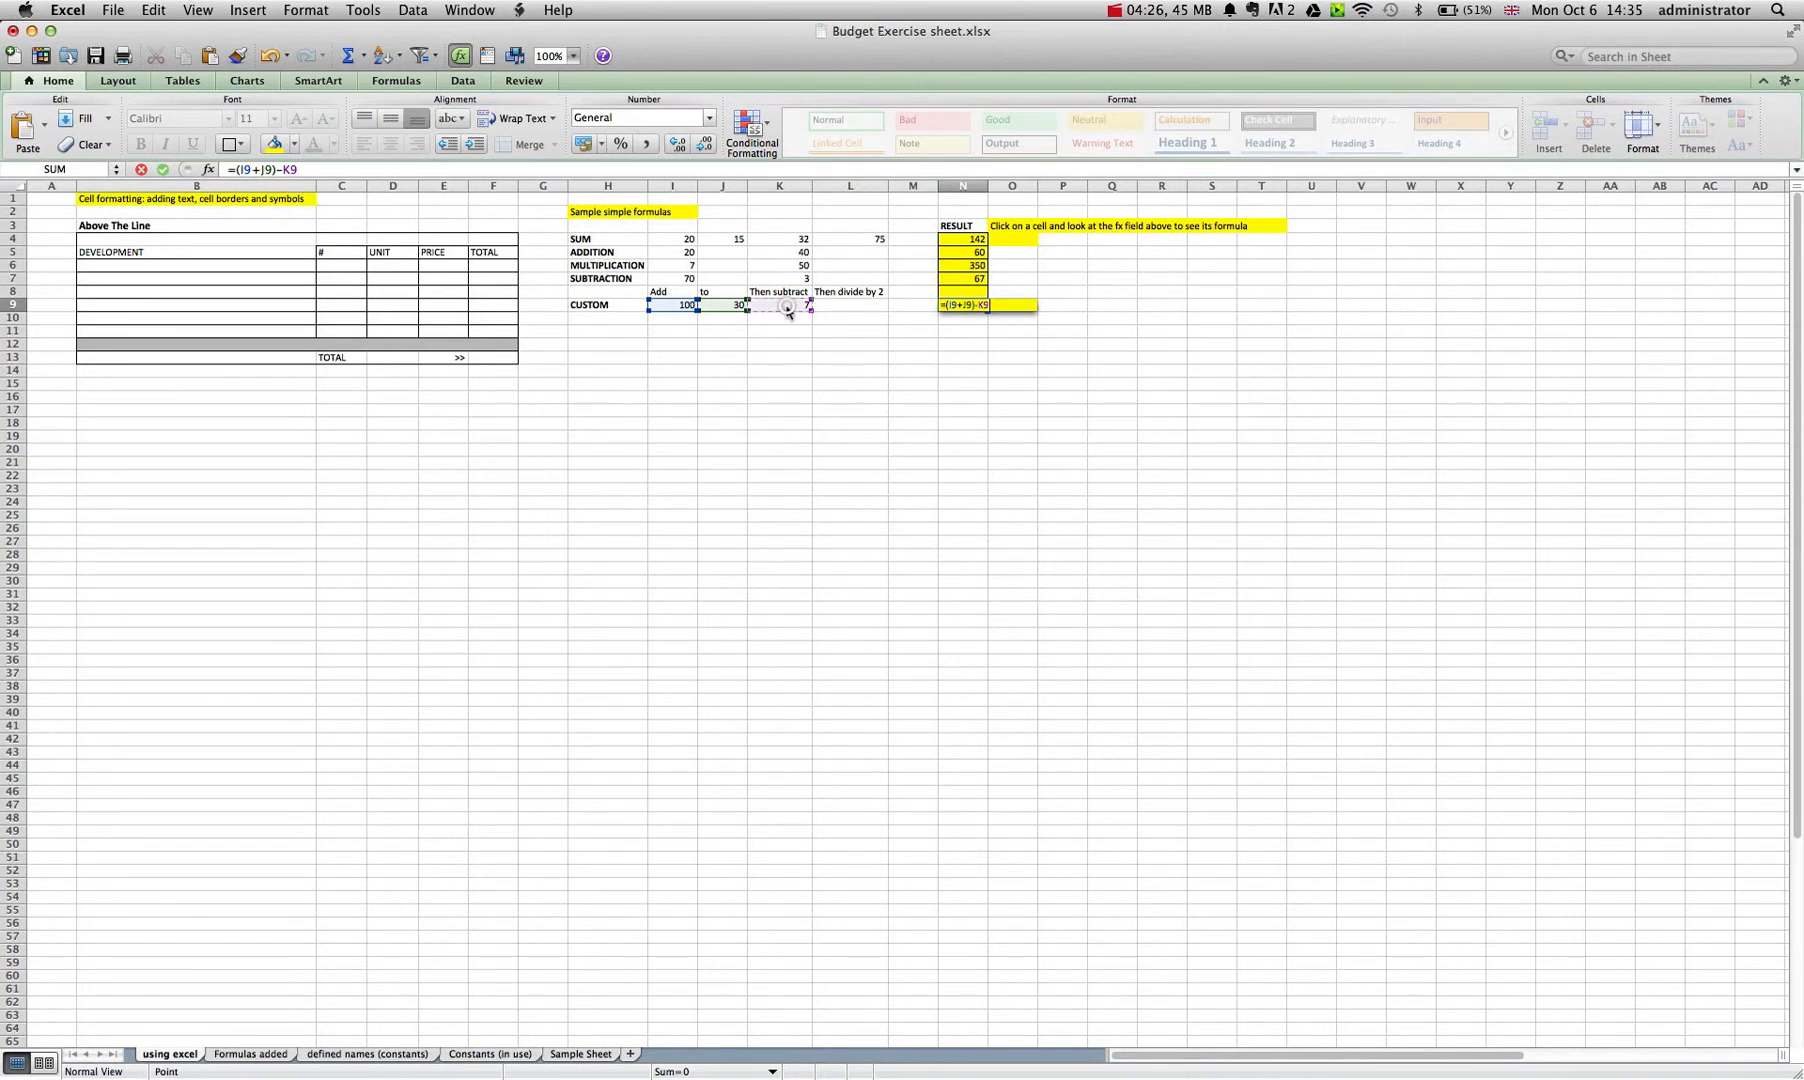
click(948, 307)
text(()
click(1000, 303)
text(/2)
key(Return)
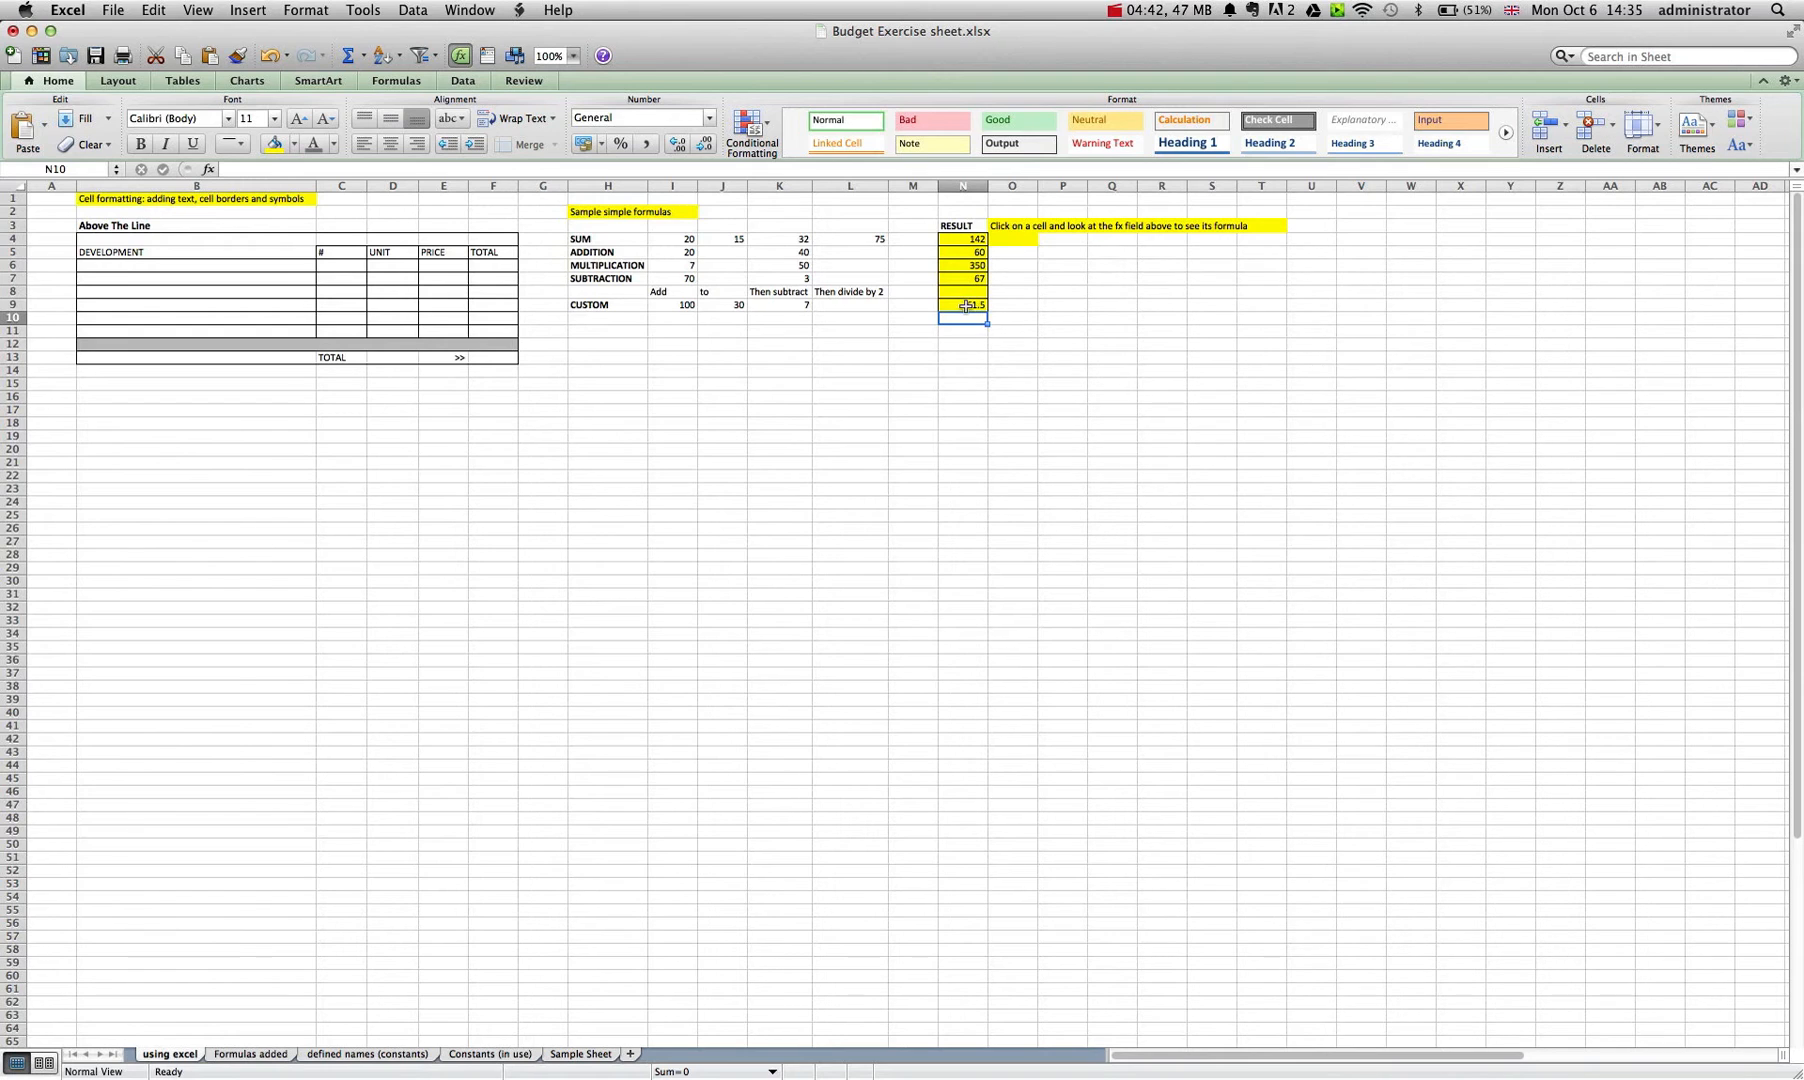